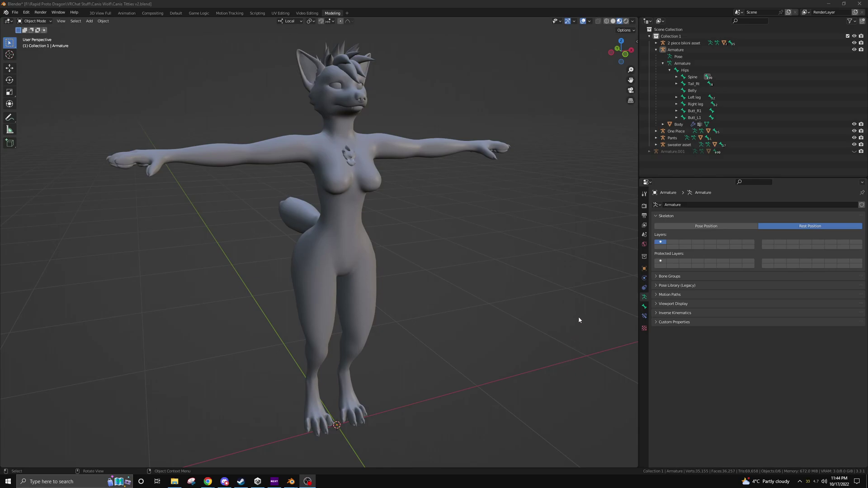
Select the body mesh and reset its active muzzle shape keys and Hair2_Hide to 0
{"action": "left_click", "coordinate": [393, 146]}
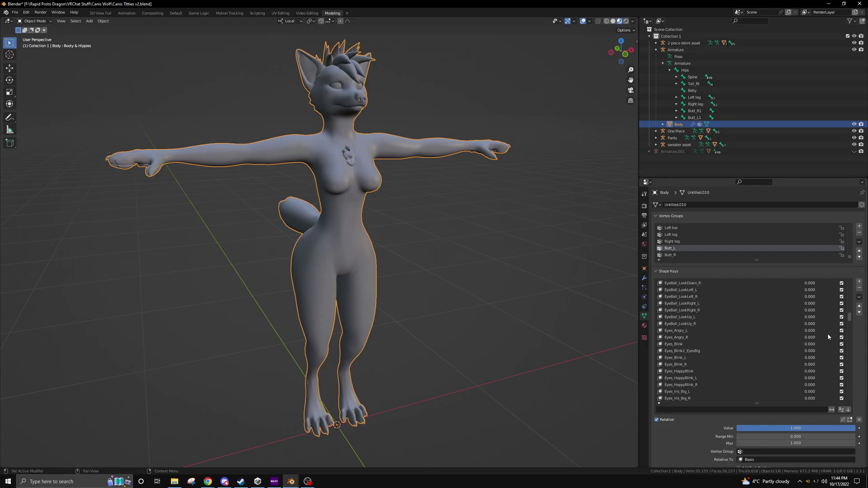
{"action": "left_click_drag", "start_coordinate": [851, 321], "coordinate": [779, 290]}
{"action": "left_click_drag", "start_coordinate": [852, 291], "coordinate": [847, 346]}
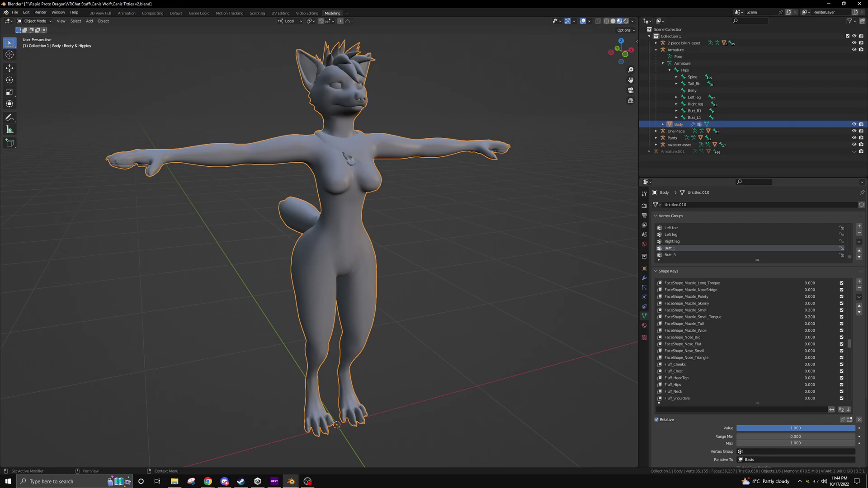
{"action": "left_click_drag", "start_coordinate": [811, 312], "coordinate": [796, 313]}
{"action": "left_click_drag", "start_coordinate": [850, 344], "coordinate": [850, 355]}
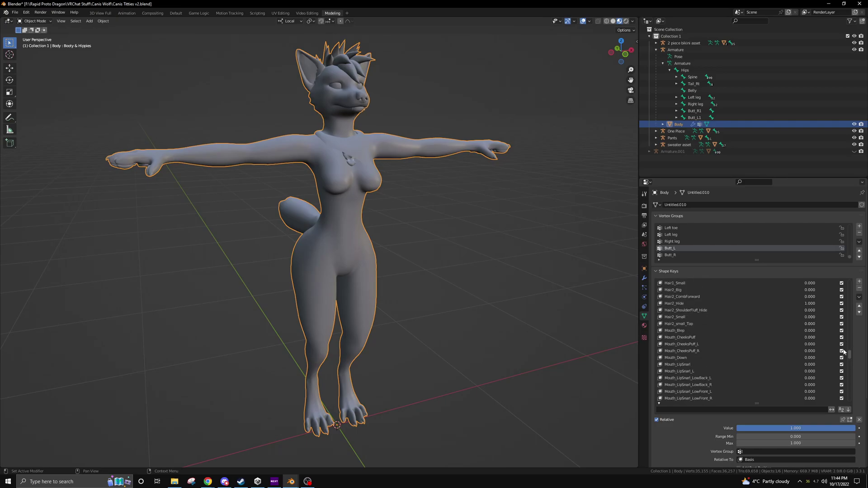
{"action": "left_click_drag", "start_coordinate": [814, 306], "coordinate": [779, 311]}
Reset the Booba, Tongue Fork and Booty & Hippies shape keys to 0
{"action": "left_click_drag", "start_coordinate": [849, 356], "coordinate": [850, 403]}
{"action": "left_click_drag", "start_coordinate": [810, 358], "coordinate": [769, 358]}
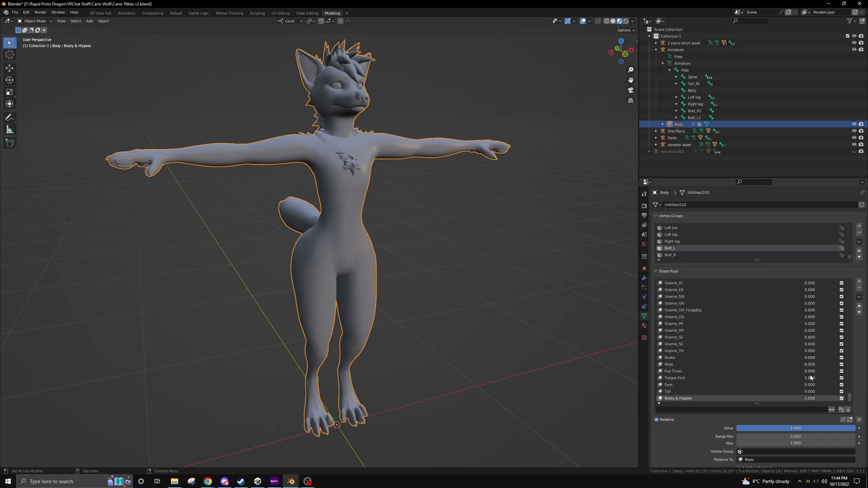
{"action": "left_click_drag", "start_coordinate": [811, 378], "coordinate": [787, 398]}
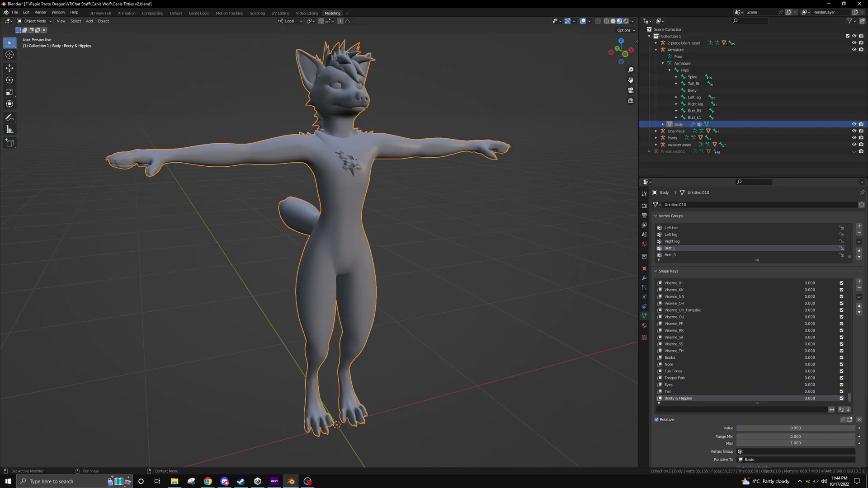
{"action": "middle_click_drag", "start_coordinate": [283, 215], "coordinate": [321, 208]}
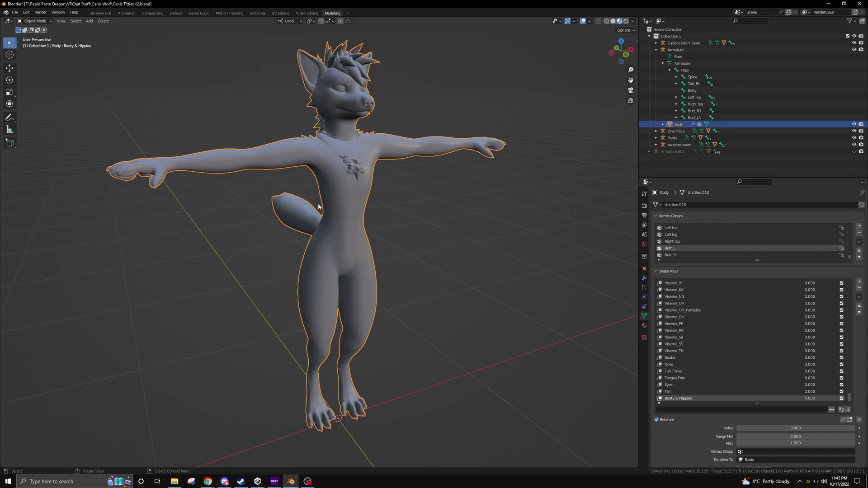
{"action": "left_click", "coordinate": [413, 199]}
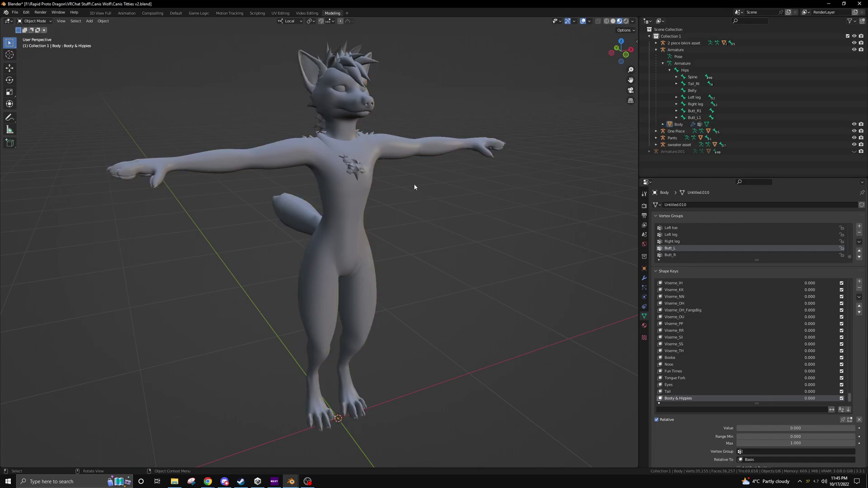
{"action": "left_click", "coordinate": [402, 146]}
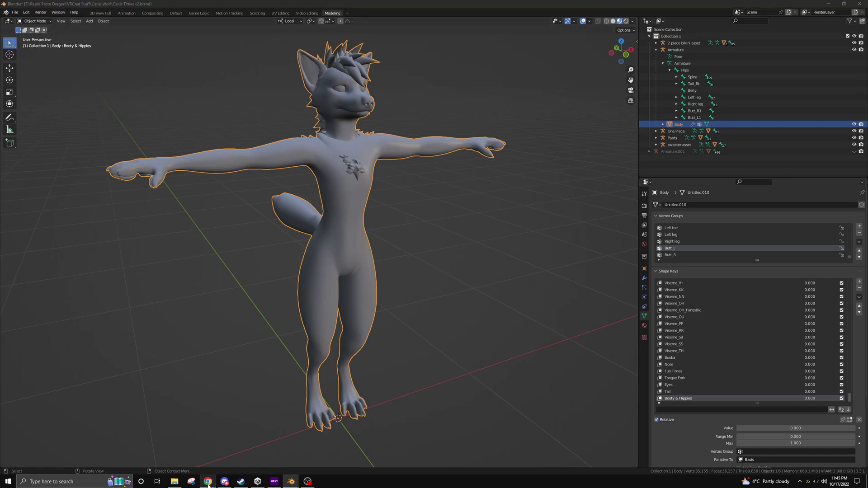
Switch to the MMD Facial/Expressions Chart in Chrome, copy the Japanese name for Blink, まばたき, and return to Blender
{"action": "mouse_move", "coordinate": [208, 481]}
{"action": "left_click", "coordinate": [234, 461]}
{"action": "scroll", "coordinate": [373, 256], "scroll_direction": "down", "scroll_amount": 8}
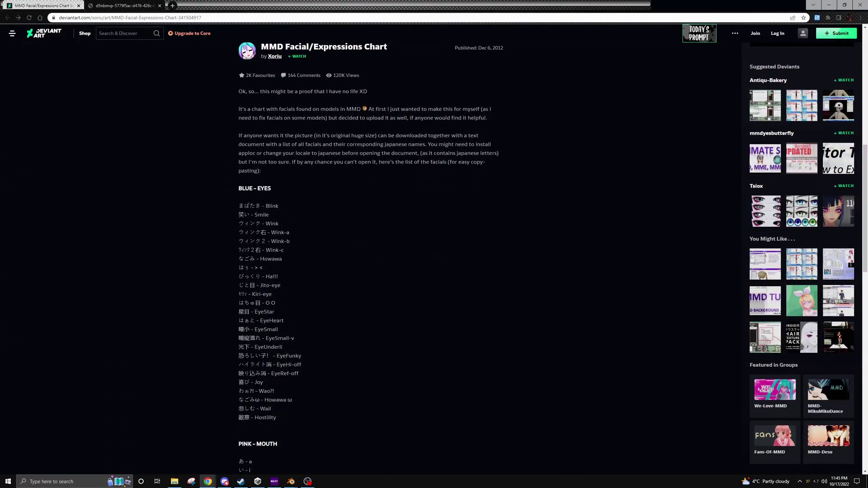
{"action": "left_click_drag", "start_coordinate": [261, 206], "coordinate": [241, 206]}
{"action": "key", "text": "ctrl+c"}
{"action": "left_click", "coordinate": [829, 5]}
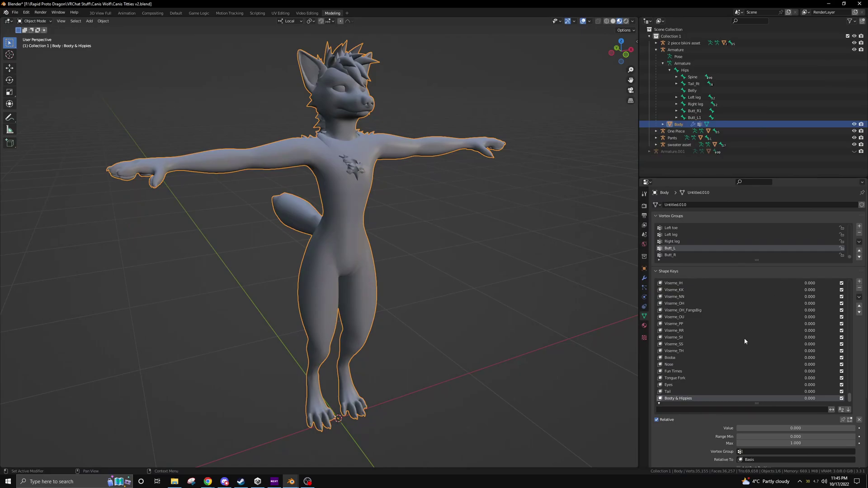
Filter the body's shape keys by "blink" and set Eyes_Blink to 1.000
{"action": "left_click", "coordinate": [725, 409]}
{"action": "left_click", "coordinate": [659, 402]}
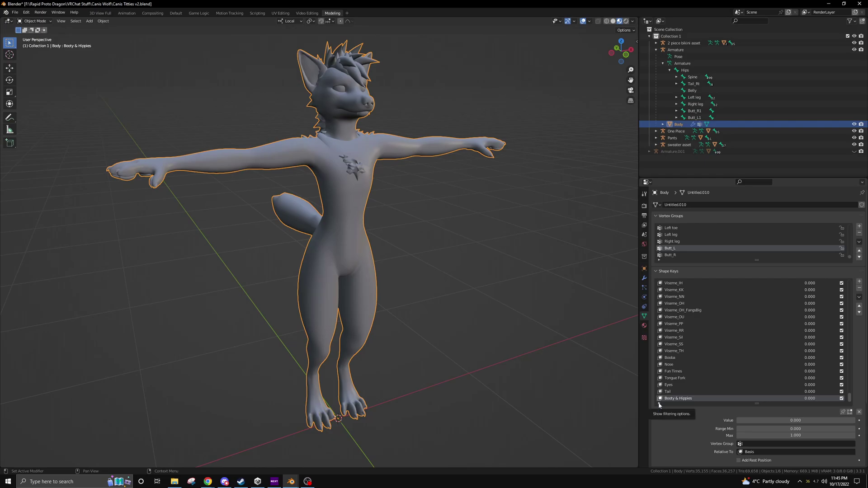
{"action": "left_click", "coordinate": [659, 404]}
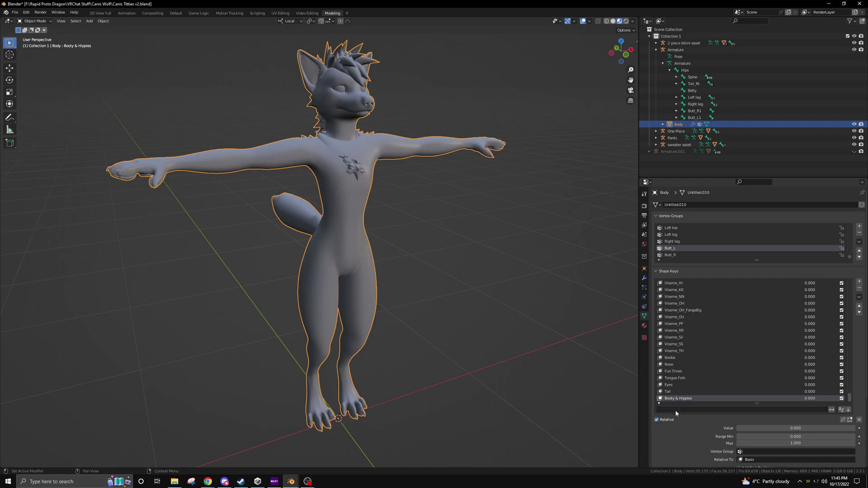
{"action": "left_click", "coordinate": [674, 411]}
{"action": "type", "text": "blink"}
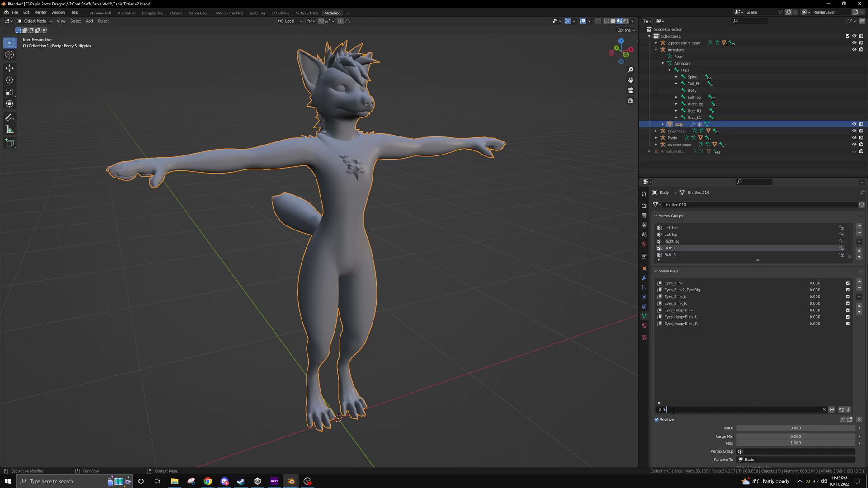
{"action": "left_click", "coordinate": [679, 284]}
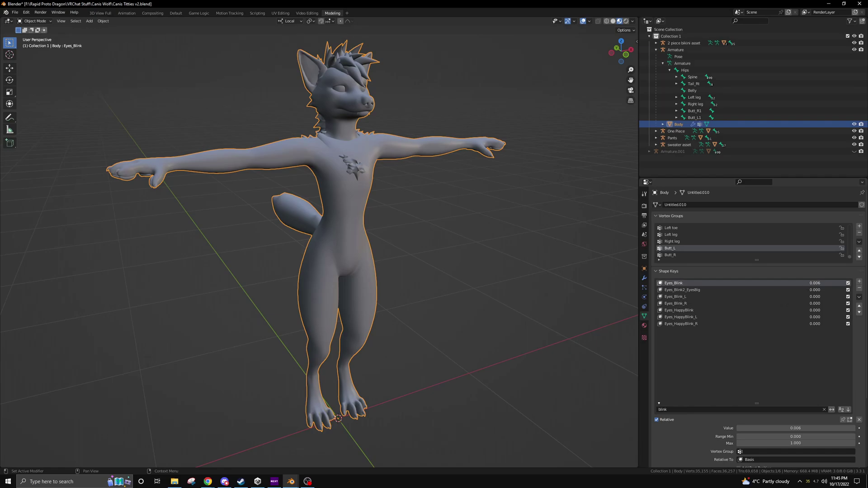
{"action": "left_click_drag", "start_coordinate": [815, 283], "coordinate": [866, 283]}
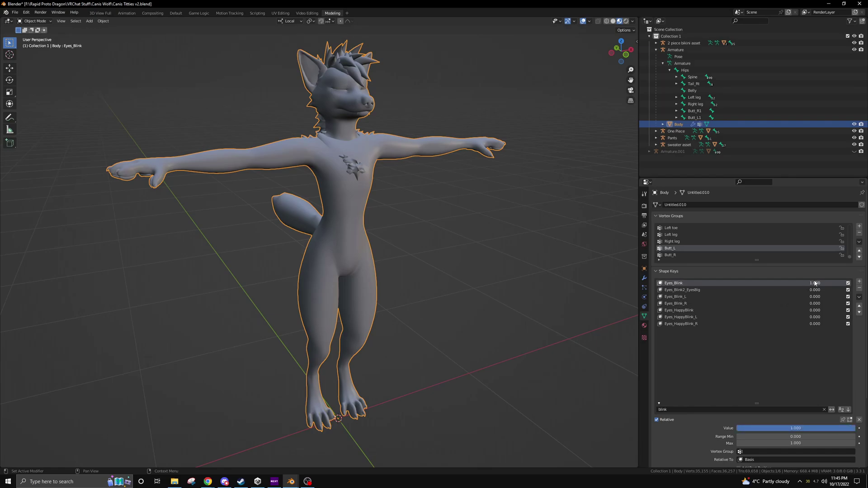
Create a new shape key from the current mix and rename it with the copied name まばたき
{"action": "left_click", "coordinate": [859, 298]}
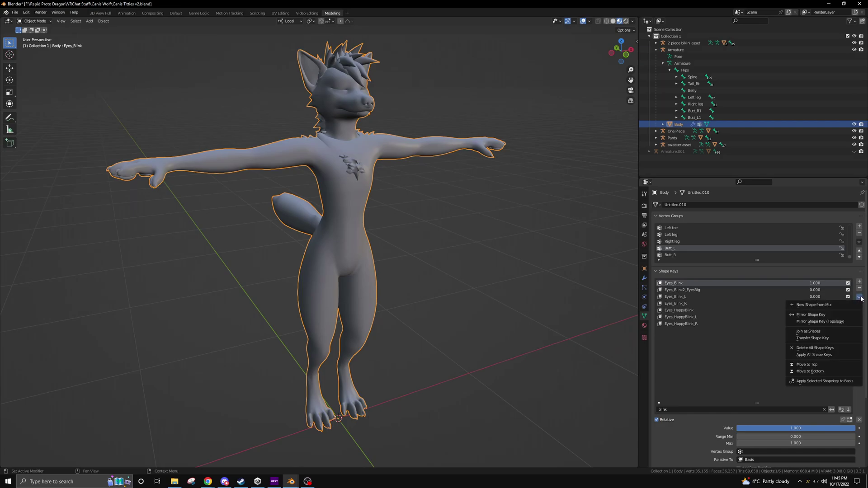
{"action": "left_click", "coordinate": [831, 305]}
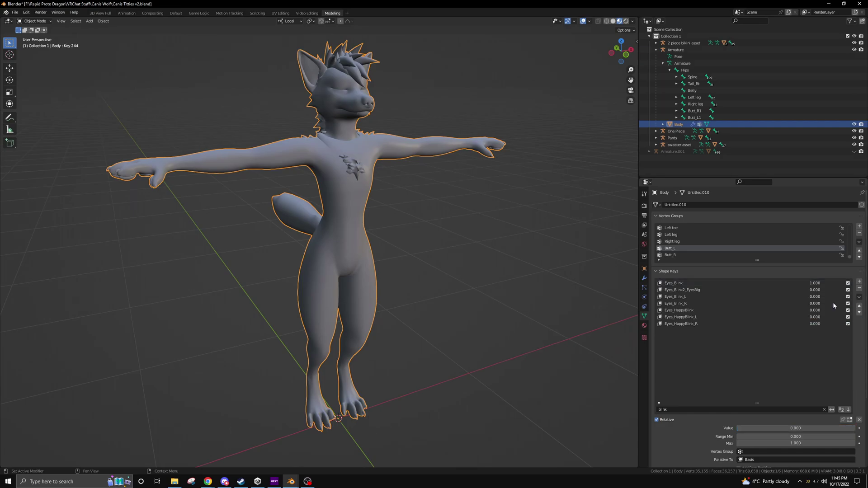
{"action": "left_click", "coordinate": [823, 409]}
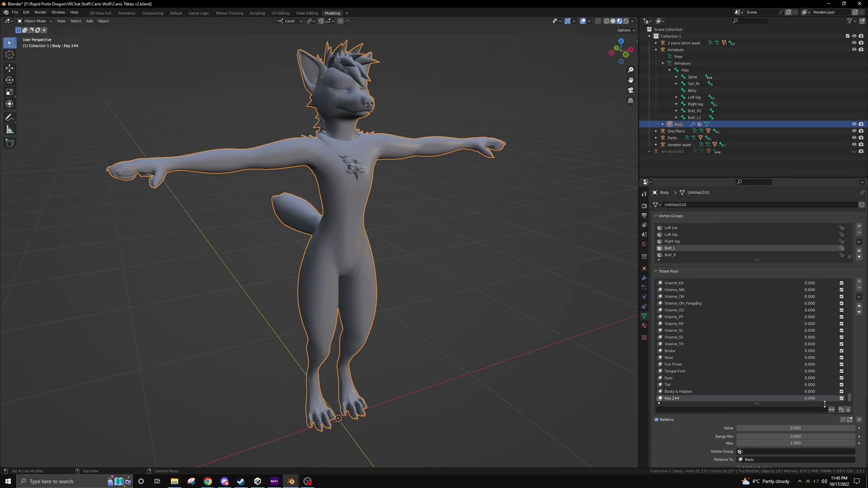
{"action": "double_click", "coordinate": [681, 397]}
{"action": "key", "text": "ctrl+v"}
{"action": "key", "text": "Return"}
Reset the Eyes_Blink shape key to 0 and return to the new まばたき key
{"action": "left_click_drag", "start_coordinate": [849, 397], "coordinate": [842, 314]}
{"action": "scroll", "coordinate": [809, 345], "scroll_direction": "down", "scroll_amount": 5}
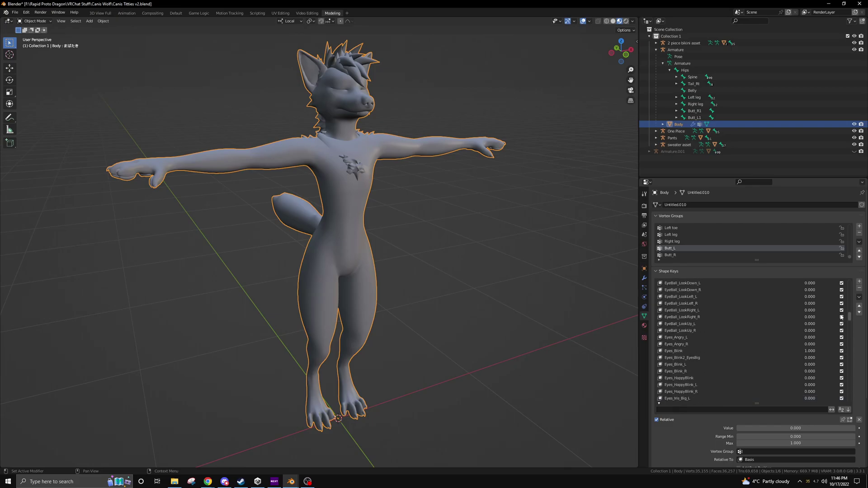
{"action": "left_click_drag", "start_coordinate": [809, 344], "coordinate": [769, 345]}
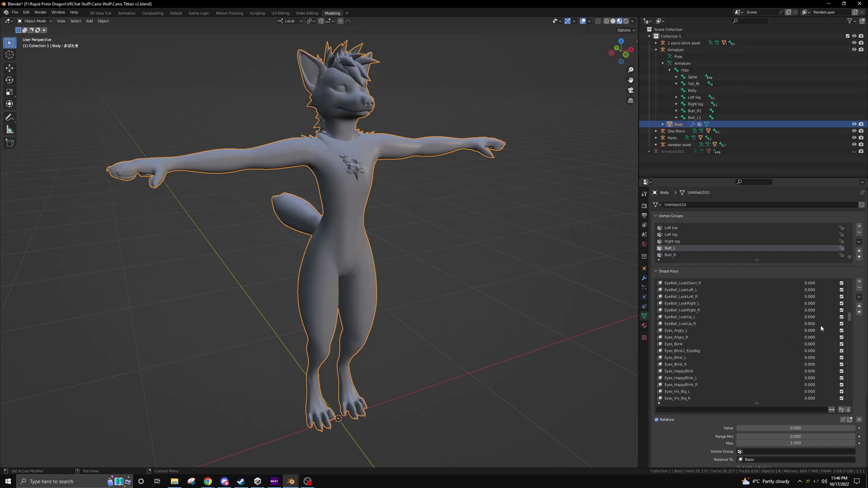
{"action": "left_click_drag", "start_coordinate": [851, 319], "coordinate": [852, 404]}
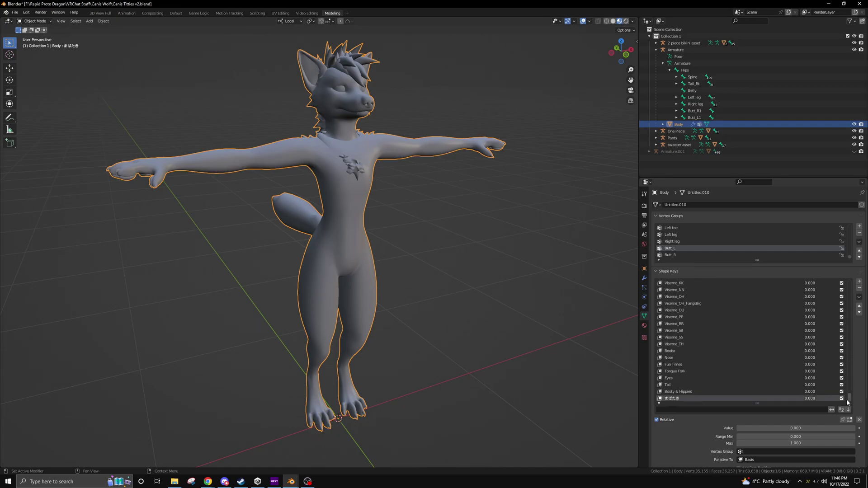
{"action": "mouse_move", "coordinate": [737, 428]}
{"action": "left_mouse_down"}
{"action": "mouse_move", "coordinate": [855, 429]}
{"action": "mouse_move", "coordinate": [736, 428]}
{"action": "left_mouse_up"}
Switch to the Chrome expression chart, copy the Japanese name for Smile, 笑い, and return to Blender
{"action": "key", "text": "alt+Tab"}
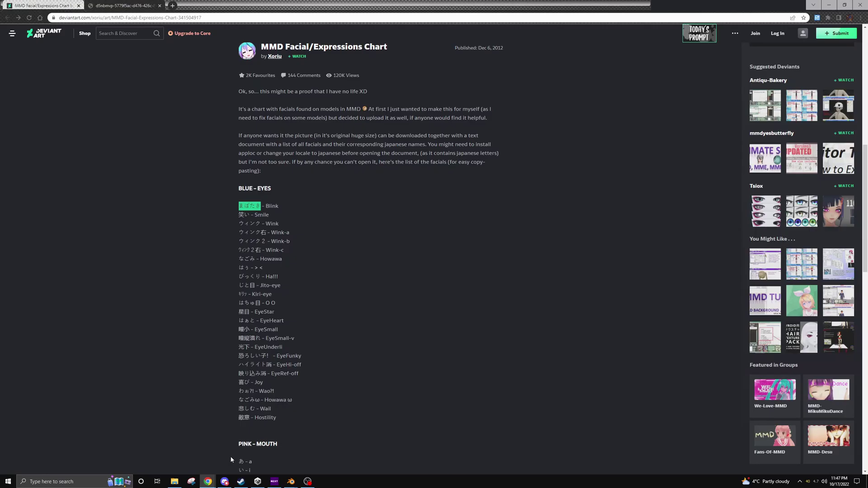
{"action": "left_click_drag", "start_coordinate": [238, 214], "coordinate": [250, 214]}
{"action": "key", "text": "ctrl+c"}
{"action": "left_click", "coordinate": [829, 4]}
Filter the shape keys by "smile" and set Mouth_Lips_Smile to 1.000
{"action": "left_click", "coordinate": [789, 409]}
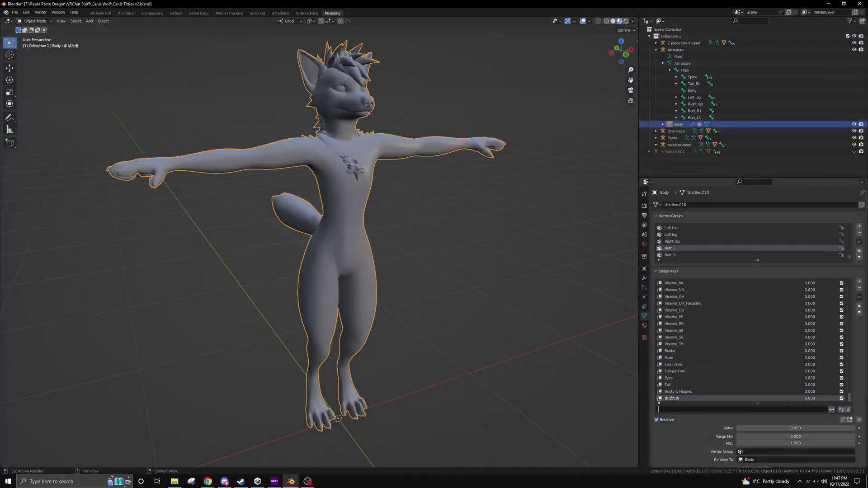
{"action": "type", "text": "smile"}
{"action": "key", "text": "Return"}
{"action": "left_click_drag", "start_coordinate": [805, 285], "coordinate": [847, 285]}
Create a new shape key from the smile mix and rename it with the copied name 笑い
{"action": "left_click", "coordinate": [859, 296]}
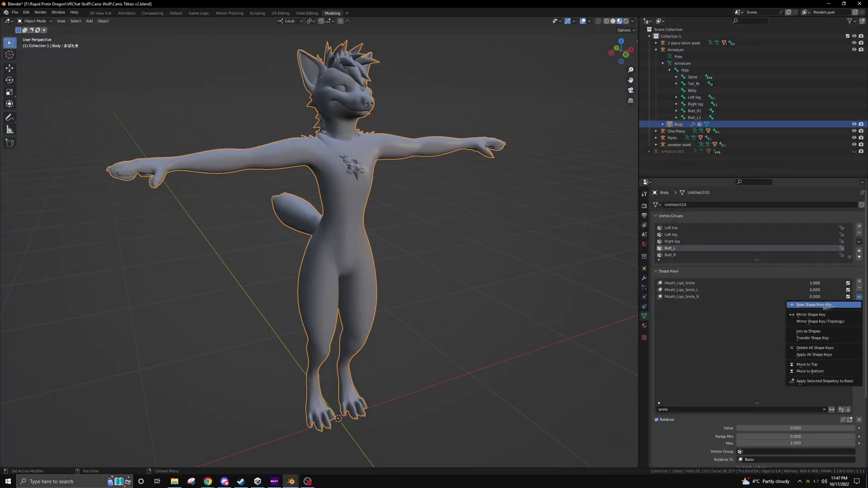
{"action": "left_click", "coordinate": [827, 306]}
{"action": "left_click", "coordinate": [824, 410]}
{"action": "double_click", "coordinate": [672, 398]}
{"action": "key", "text": "ctrl+v"}
{"action": "key", "text": "Return"}
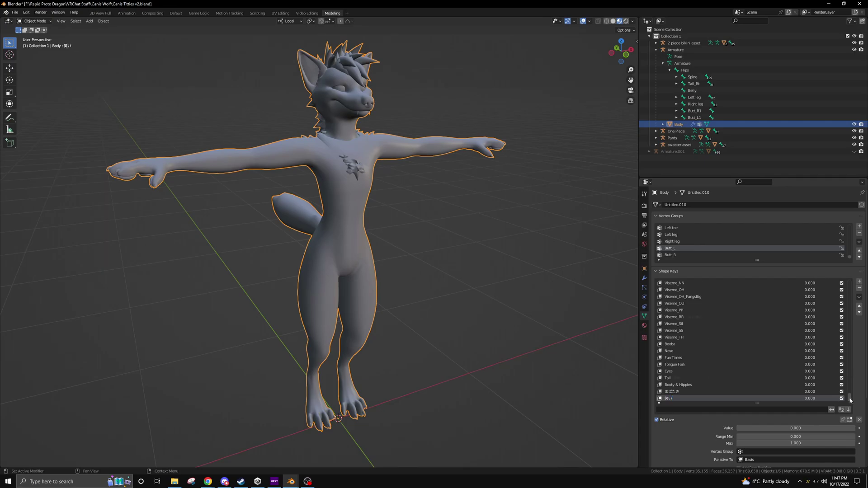
Reset Mouth_Lips_Smile to 0 and test the new 笑い shape key's value
{"action": "left_click_drag", "start_coordinate": [851, 401], "coordinate": [851, 376]}
{"action": "left_click_drag", "start_coordinate": [815, 354], "coordinate": [772, 355]}
{"action": "left_click_drag", "start_coordinate": [849, 376], "coordinate": [849, 401]}
{"action": "left_click_drag", "start_coordinate": [810, 398], "coordinate": [822, 399]}
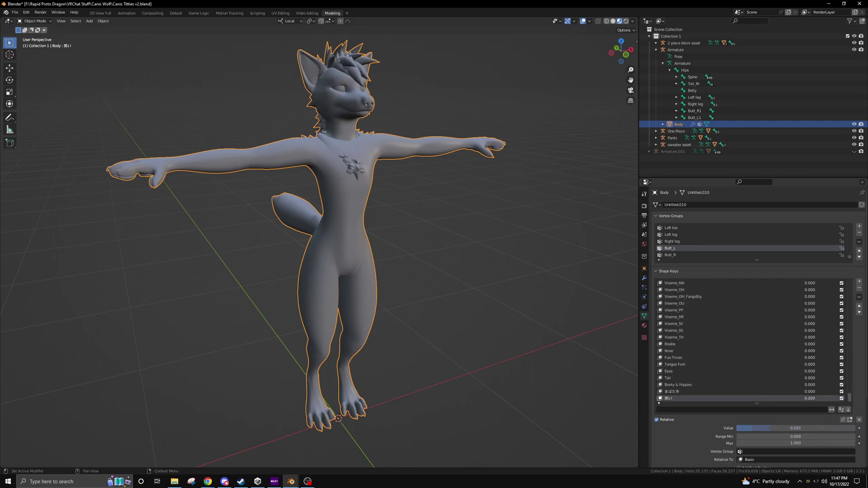
Switch to the Chrome chart, copy the Japanese name for Wink, ウィンク, check its reference picture and return to Blender
{"action": "mouse_move", "coordinate": [208, 482]}
{"action": "left_click", "coordinate": [174, 448]}
{"action": "left_click_drag", "start_coordinate": [239, 224], "coordinate": [261, 223]}
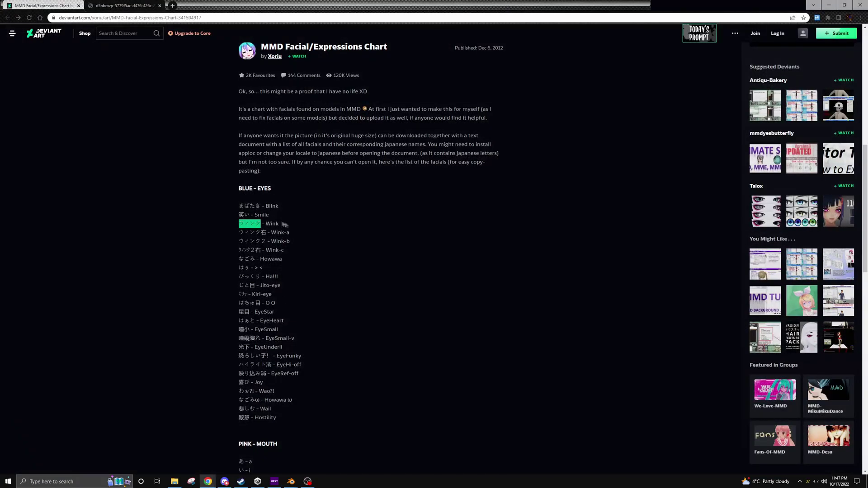
{"action": "scroll", "coordinate": [290, 136], "scroll_direction": "up", "scroll_amount": 8}
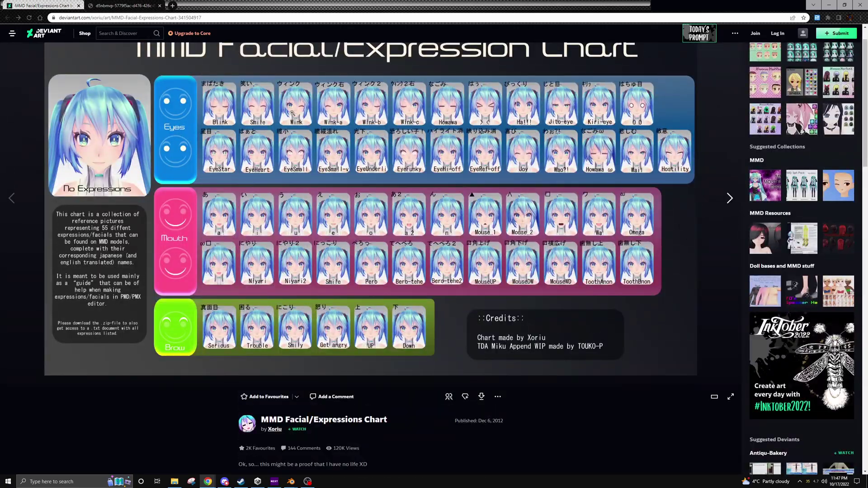
{"action": "left_click", "coordinate": [828, 4]}
Filter the shape keys by "bli" and create a wink shape key named ウィンク
{"action": "left_click", "coordinate": [686, 409]}
{"action": "type", "text": "bli"}
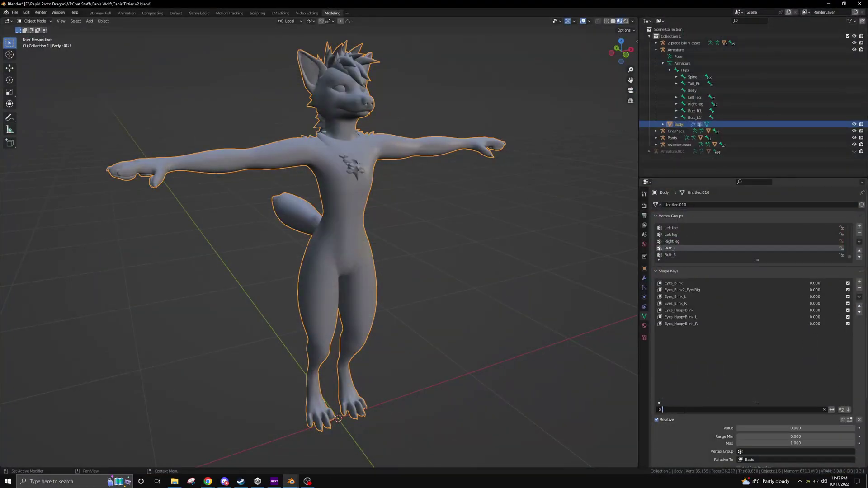
{"action": "left_click", "coordinate": [824, 409]}
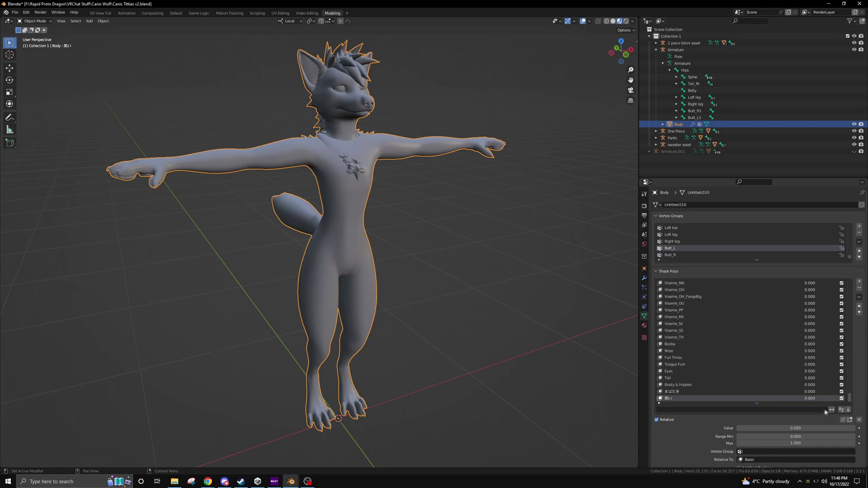
{"action": "scroll", "coordinate": [846, 394], "scroll_direction": "down", "scroll_amount": 1}
{"action": "left_click", "coordinate": [847, 398]}
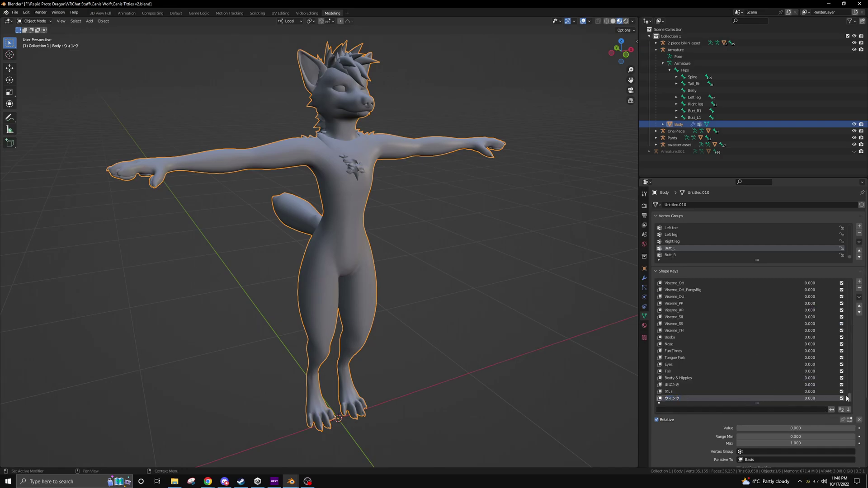
{"action": "mouse_move", "coordinate": [848, 397]}
{"action": "left_mouse_down"}
{"action": "mouse_move", "coordinate": [848, 315]}
{"action": "mouse_move", "coordinate": [852, 409]}
{"action": "left_mouse_up"}
Switch to the Chrome chart, copy the Japanese name for Wink-a, ウィンク右, check its reference picture and return to Blender
{"action": "left_click", "coordinate": [208, 482]}
{"action": "scroll", "coordinate": [273, 366], "scroll_direction": "down", "scroll_amount": 8}
{"action": "left_click_drag", "start_coordinate": [239, 232], "coordinate": [263, 233]}
{"action": "key", "text": "ctrl+c"}
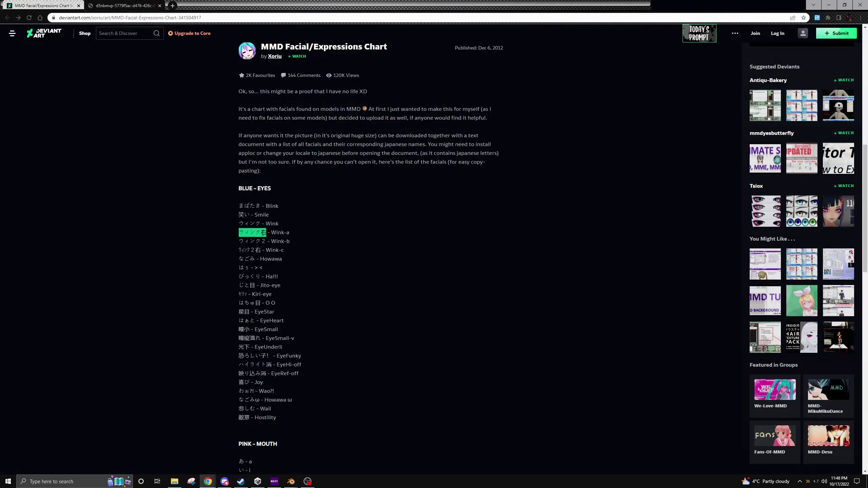
{"action": "scroll", "coordinate": [292, 233], "scroll_direction": "up", "scroll_amount": 9}
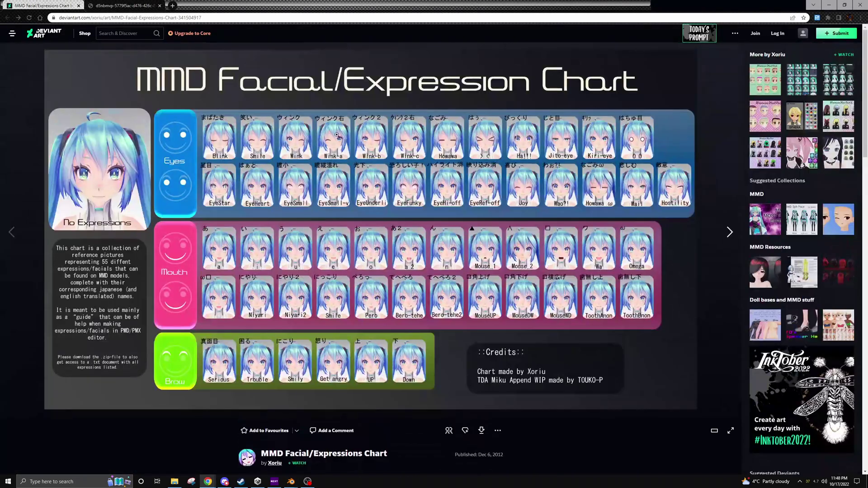
{"action": "key", "text": "alt+Tab"}
Filter the shape keys by "bli", set Eyes_Blink_R to 1.000 and create a new shape key from the mix
{"action": "left_click", "coordinate": [681, 410]}
{"action": "type", "text": "b"}
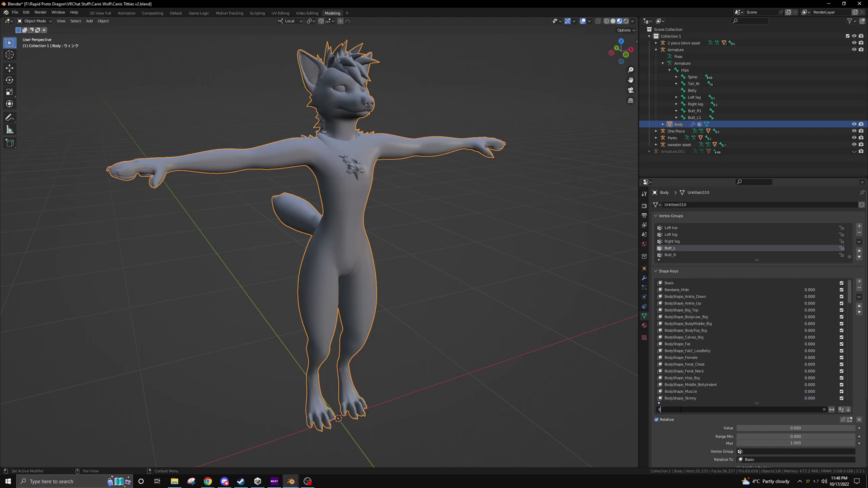
{"action": "type", "text": "li"}
{"action": "key", "text": "Return"}
{"action": "left_click_drag", "start_coordinate": [815, 304], "coordinate": [846, 304]}
{"action": "left_click", "coordinate": [859, 297]}
{"action": "left_click", "coordinate": [812, 306]}
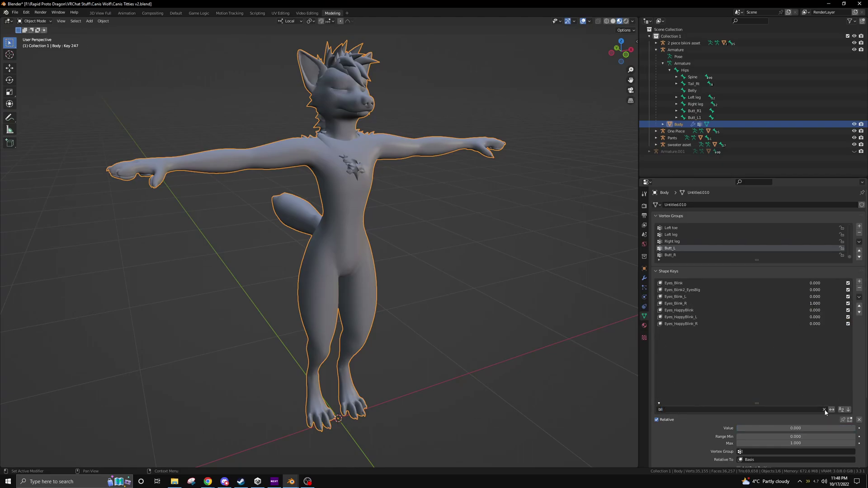
Clear the shape key filter, name the new shape key ウィンク右 and reset Eyes_Blink_R to 0.000
{"action": "left_click", "coordinate": [825, 410]}
{"action": "double_click", "coordinate": [703, 398]}
{"action": "key", "text": "ctrl+v"}
{"action": "key", "text": "Return"}
{"action": "left_click_drag", "start_coordinate": [850, 398], "coordinate": [851, 324]}
{"action": "left_click_drag", "start_coordinate": [832, 324], "coordinate": [792, 399]}
Switch to the Chrome chart, copy the Japanese name for Wink-b, ウィンク２, and return to Blender
{"action": "left_click", "coordinate": [208, 482]}
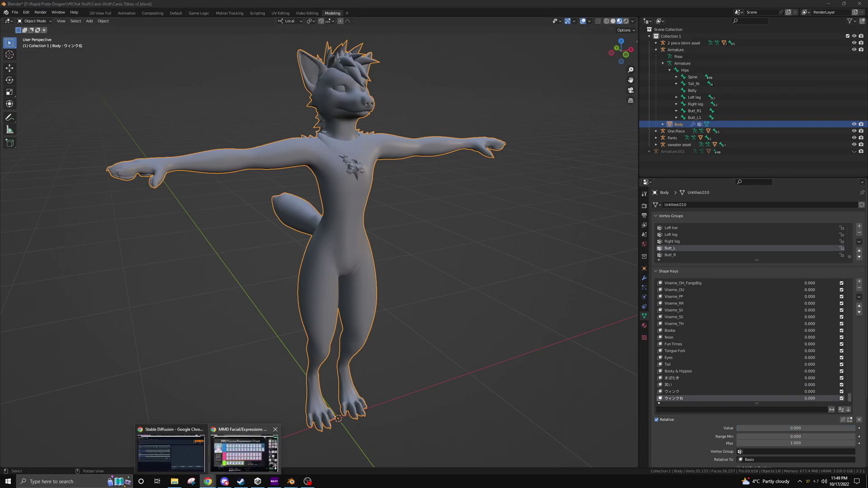
{"action": "left_click", "coordinate": [244, 450]}
{"action": "scroll", "coordinate": [402, 269], "scroll_direction": "down", "scroll_amount": 5}
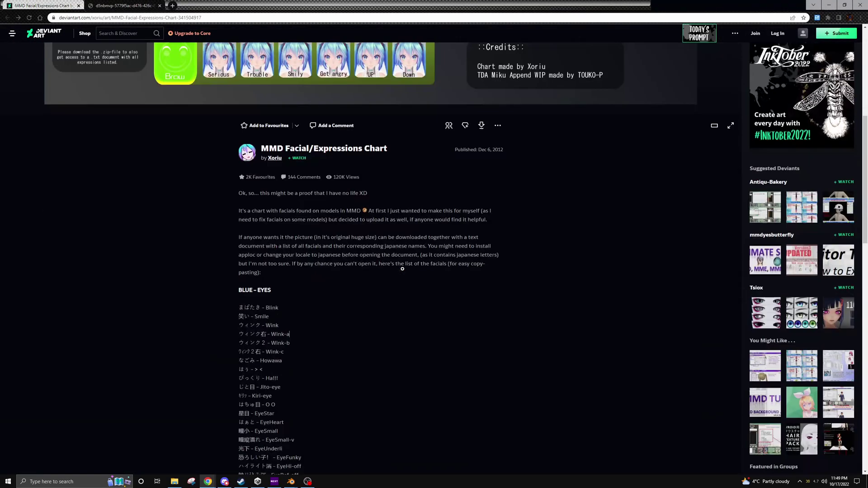
{"action": "scroll", "coordinate": [402, 269], "scroll_direction": "down", "scroll_amount": 4}
{"action": "left_click_drag", "start_coordinate": [266, 175], "coordinate": [239, 175]}
{"action": "key", "text": "ctrl+c"}
{"action": "left_click", "coordinate": [829, 4]}
Set ウィンク to 1.000, create a new shape key from the mix and name it ウィンク２
{"action": "left_click", "coordinate": [680, 351]}
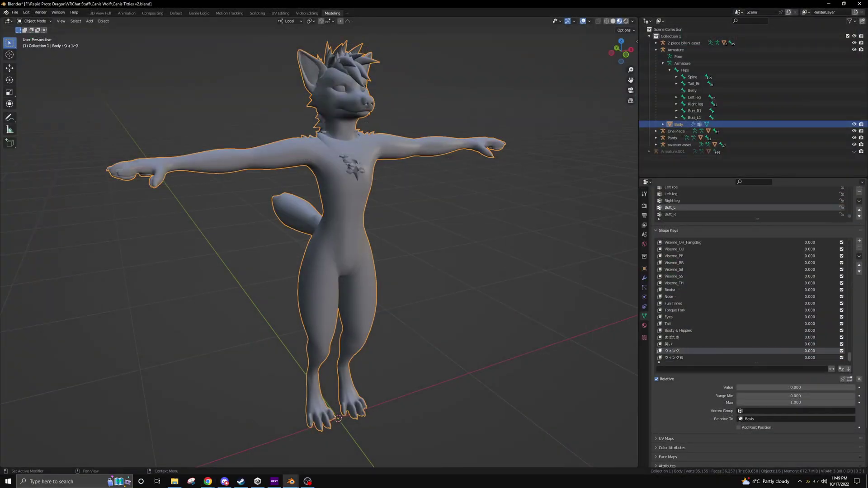
{"action": "left_click_drag", "start_coordinate": [769, 388], "coordinate": [859, 388]}
{"action": "left_click", "coordinate": [859, 257]}
{"action": "left_click", "coordinate": [819, 265]}
{"action": "double_click", "coordinate": [683, 358]}
{"action": "key", "text": "ctrl+v"}
{"action": "key", "text": "Return"}
Reset ウィンク to 0.000, copy the Japanese name for Wink-c, ｳｨﾝｸ２右, from the Chrome chart and return to Blender
{"action": "left_click", "coordinate": [679, 344]}
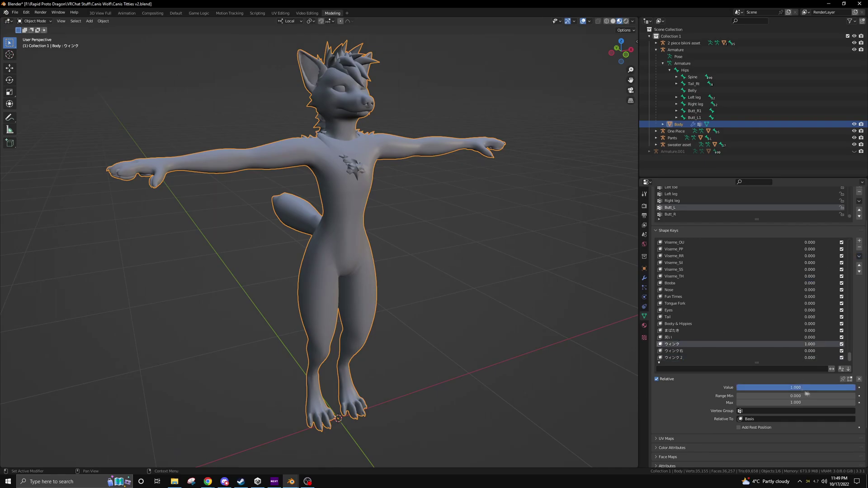
{"action": "left_click", "coordinate": [208, 482]}
{"action": "scroll", "coordinate": [828, 321], "scroll_direction": "up", "scroll_amount": 10}
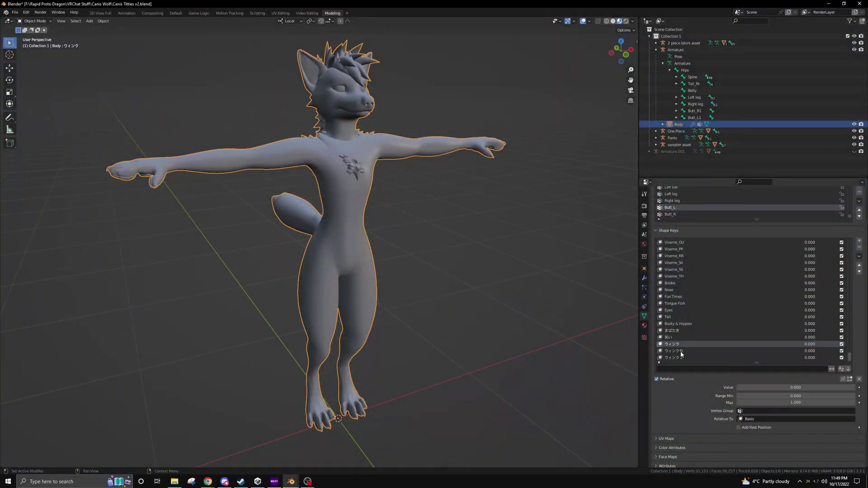
Set ウィンク右 to 1.000, create a new shape key from the mix and name it ｳｨﾝｸ２右
{"action": "left_click", "coordinate": [681, 352]}
{"action": "left_click_drag", "start_coordinate": [810, 351], "coordinate": [840, 351]}
{"action": "left_click", "coordinate": [859, 256]}
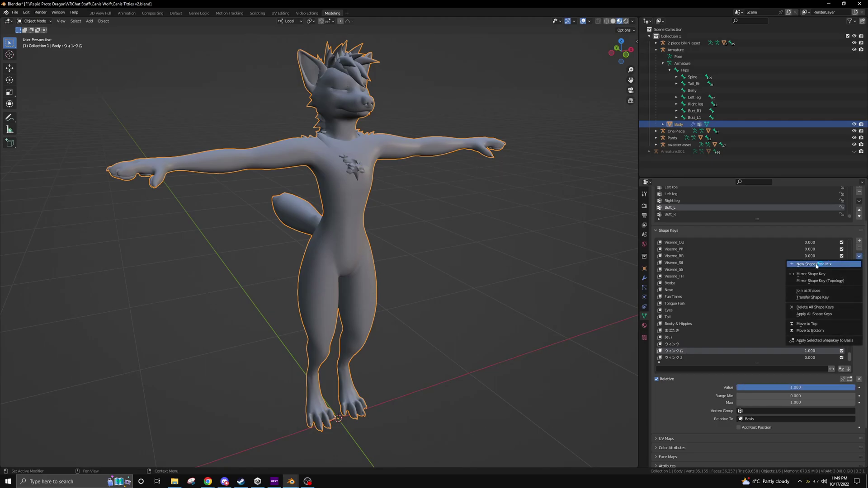
{"action": "left_click", "coordinate": [820, 264]}
{"action": "double_click", "coordinate": [692, 357]}
{"action": "type", "text": "ｳｨﾝｸ２右"}
{"action": "key", "text": "Return"}
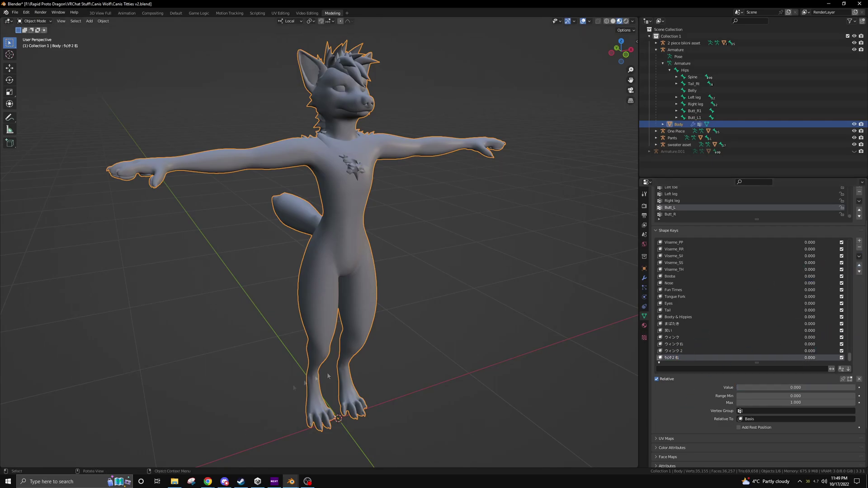
Switch to the Chrome chart, check the Howawa picture, copy its Japanese name, なごみ, and return to Blender
{"action": "key", "text": "alt+Tab"}
{"action": "scroll", "coordinate": [346, 283], "scroll_direction": "down", "scroll_amount": 8}
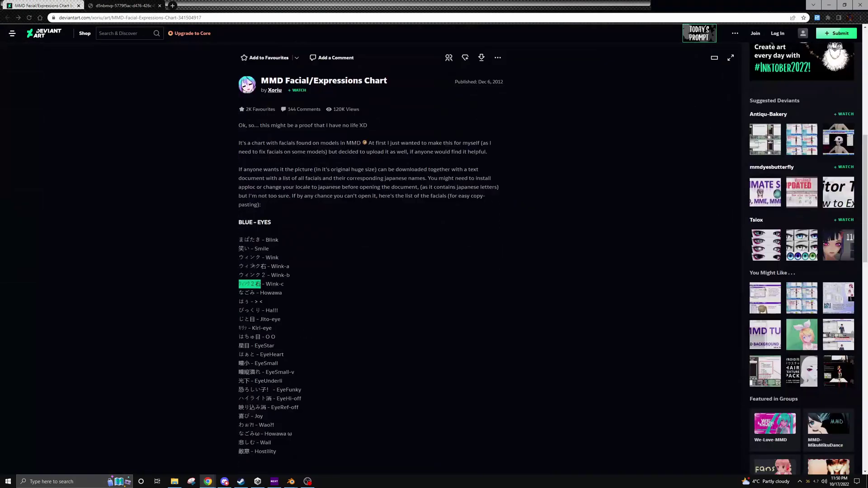
{"action": "scroll", "coordinate": [284, 355], "scroll_direction": "up", "scroll_amount": 8}
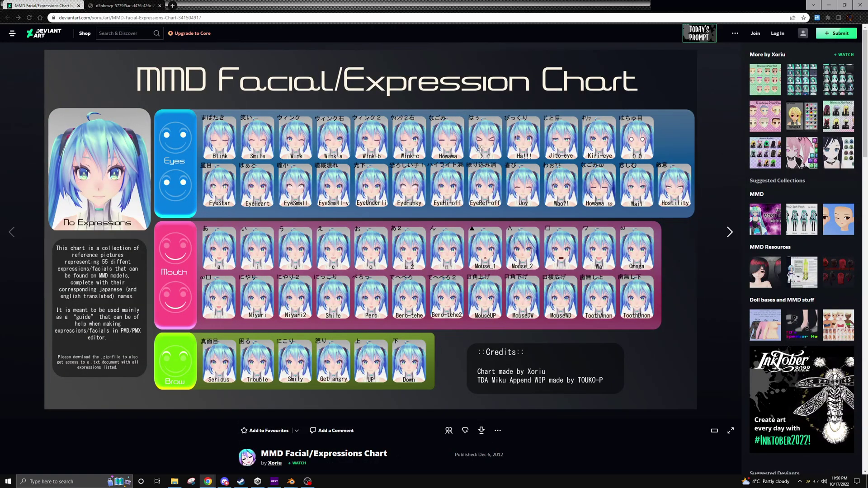
{"action": "scroll", "coordinate": [447, 144], "scroll_direction": "down", "scroll_amount": 10}
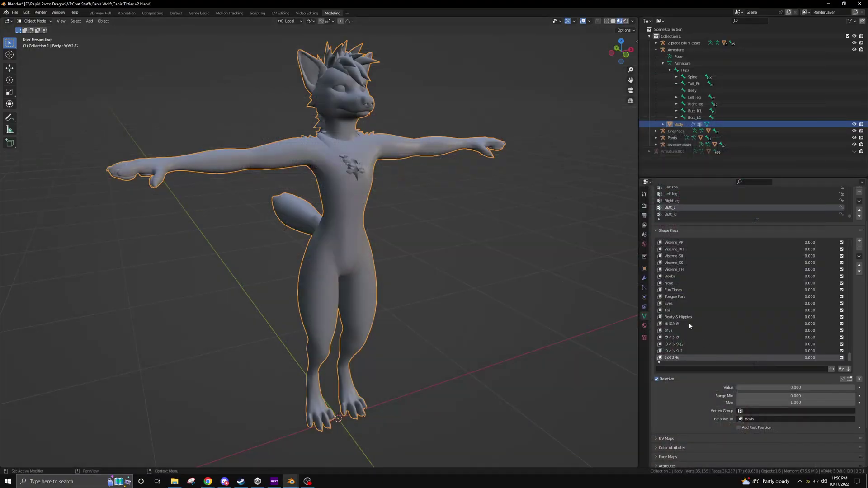
Set まばたき to 1.000 and create a new shape key from the mix named なごみ
{"action": "left_click", "coordinate": [689, 325]}
{"action": "left_click_drag", "start_coordinate": [809, 325], "coordinate": [855, 325]}
{"action": "left_click", "coordinate": [859, 256]}
{"action": "left_click", "coordinate": [824, 265]}
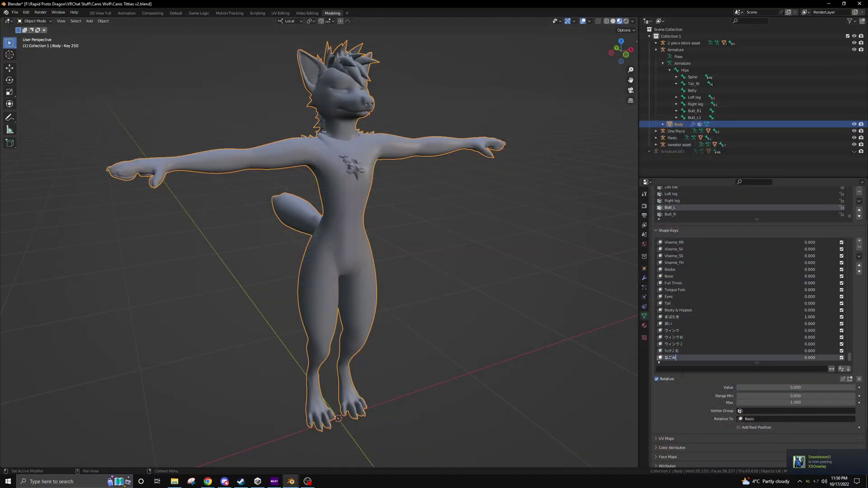
Switch to the Chrome chart, examine the next eye expression pictures and return to Blender
{"action": "left_click", "coordinate": [207, 482]}
{"action": "left_click", "coordinate": [244, 450]}
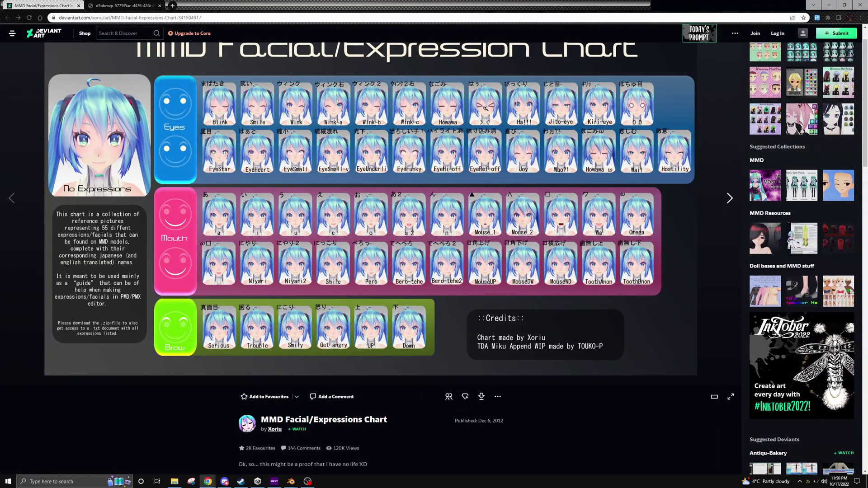
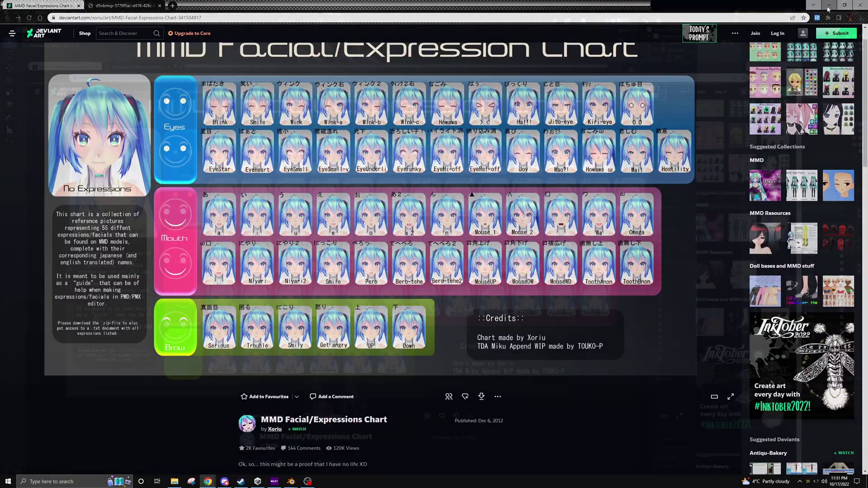
{"action": "left_click", "coordinate": [829, 6]}
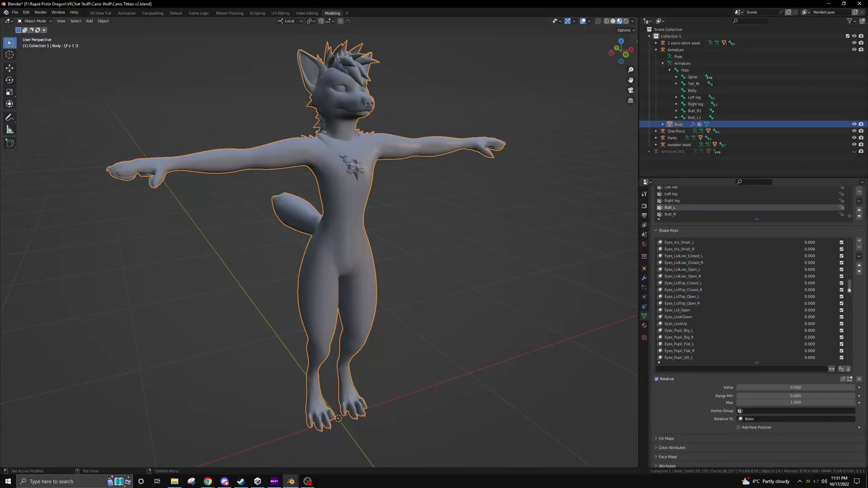
Filter the shape keys by "brow" and reset Brow_Up to 0.000
{"action": "type", "text": "brow"}
{"action": "left_click", "coordinate": [683, 263]}
{"action": "mouse_move", "coordinate": [739, 388]}
{"action": "left_mouse_down"}
{"action": "mouse_move", "coordinate": [837, 388]}
{"action": "mouse_move", "coordinate": [737, 388]}
{"action": "left_mouse_up"}
{"action": "left_click", "coordinate": [769, 303]}
Filter the shape keys by "eye" and set Eyes_LidTop_Closed_R and Eyes_LidTop_Closed_L to 0.300
{"action": "left_click", "coordinate": [733, 369]}
{"action": "type", "text": "eye"}
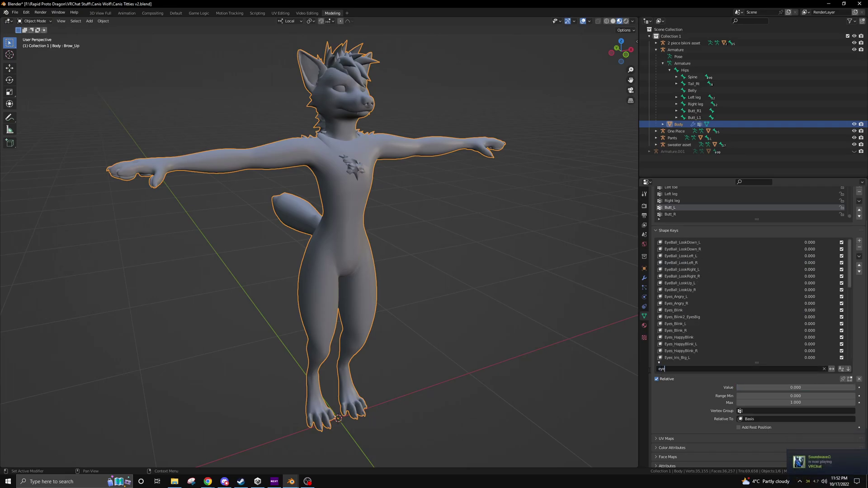
{"action": "left_click", "coordinate": [809, 311]}
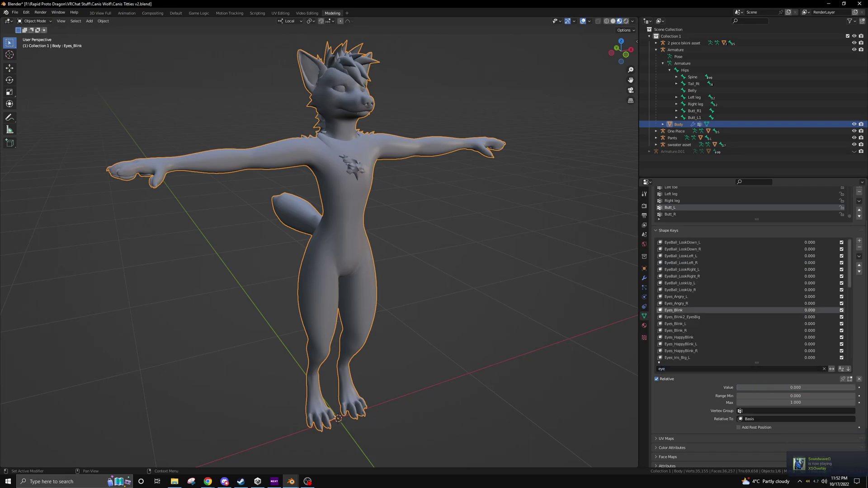
{"action": "scroll", "coordinate": [695, 301], "scroll_direction": "down", "scroll_amount": 5}
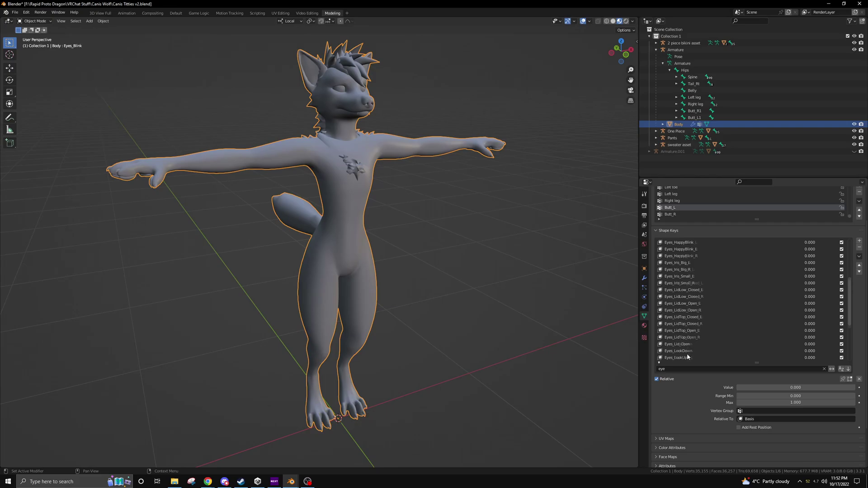
{"action": "scroll", "coordinate": [687, 348], "scroll_direction": "down", "scroll_amount": 2}
{"action": "left_click", "coordinate": [692, 297]}
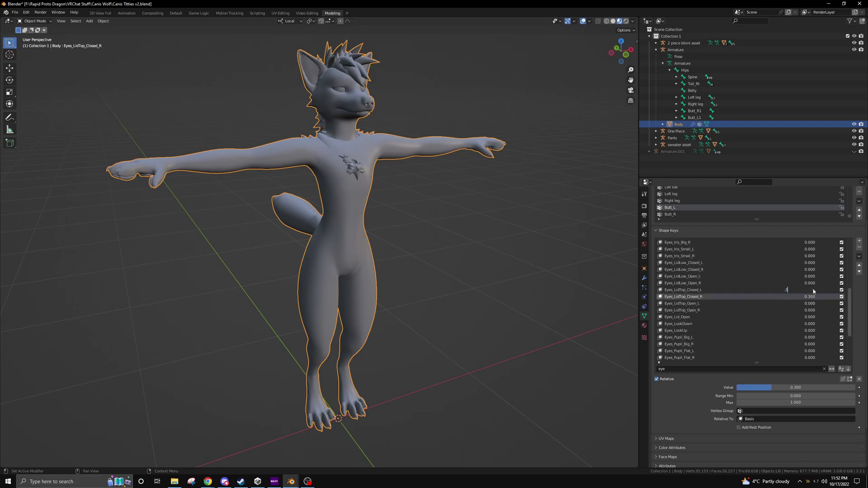
{"action": "left_click", "coordinate": [749, 291]}
{"action": "middle_click_drag", "start_coordinate": [427, 175], "coordinate": [407, 171]}
Create a new shape key from the mix, clear the filter and enter the copied name びっくり for it
{"action": "left_click", "coordinate": [859, 257]}
{"action": "left_click", "coordinate": [821, 265]}
{"action": "left_click", "coordinate": [824, 369]}
{"action": "key", "text": "Return"}
Copy the Japanese name for Jito-eye, じと目, from the Chrome chart and give it to the new shape key in Blender
{"action": "left_click", "coordinate": [208, 482]}
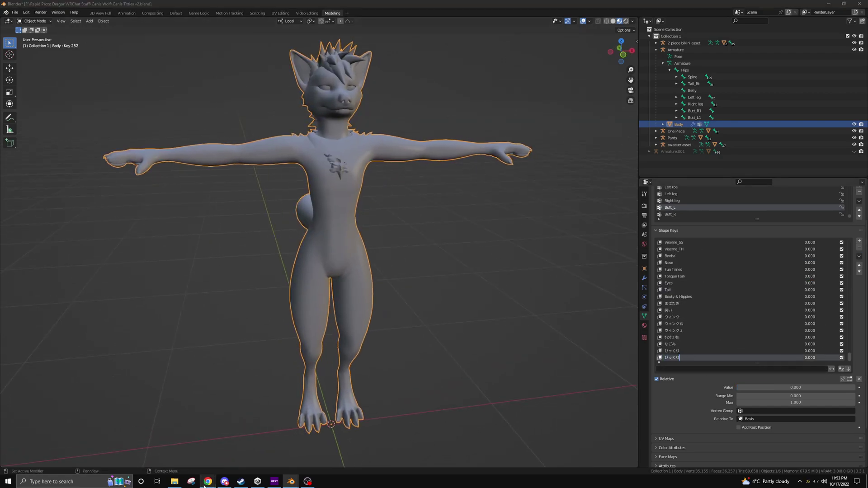
{"action": "scroll", "coordinate": [249, 419], "scroll_direction": "down", "scroll_amount": 5}
{"action": "scroll", "coordinate": [248, 420], "scroll_direction": "up", "scroll_amount": 5}
{"action": "scroll", "coordinate": [253, 420], "scroll_direction": "down", "scroll_amount": 5}
{"action": "left_click_drag", "start_coordinate": [255, 421], "coordinate": [244, 421]}
{"action": "key", "text": "alt+Tab"}
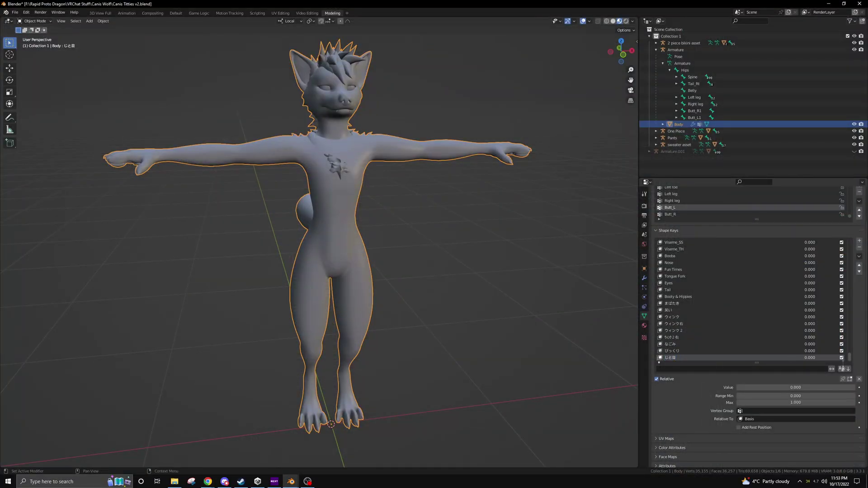
Reset Eyes_LidTop_Closed_L and Eyes_LidTop_Closed_R to 0.000 and try out the じと目 shape key
{"action": "scroll", "coordinate": [817, 306], "scroll_direction": "up", "scroll_amount": 10}
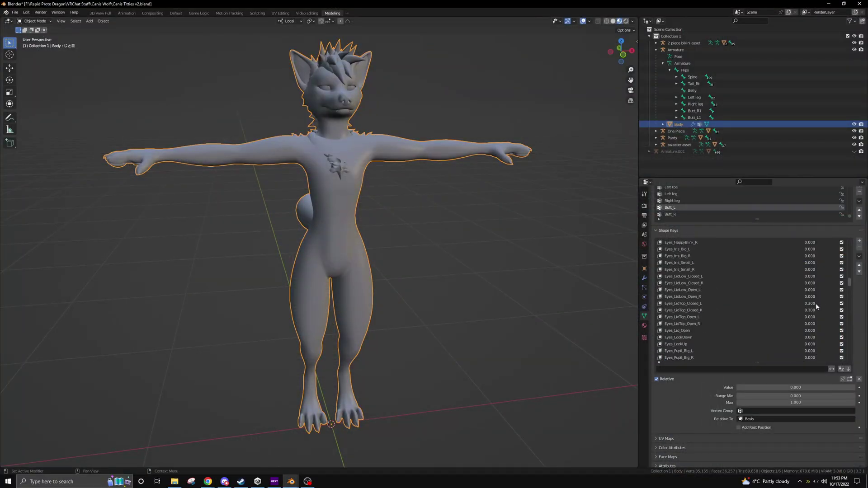
{"action": "scroll", "coordinate": [853, 280], "scroll_direction": "down", "scroll_amount": 10}
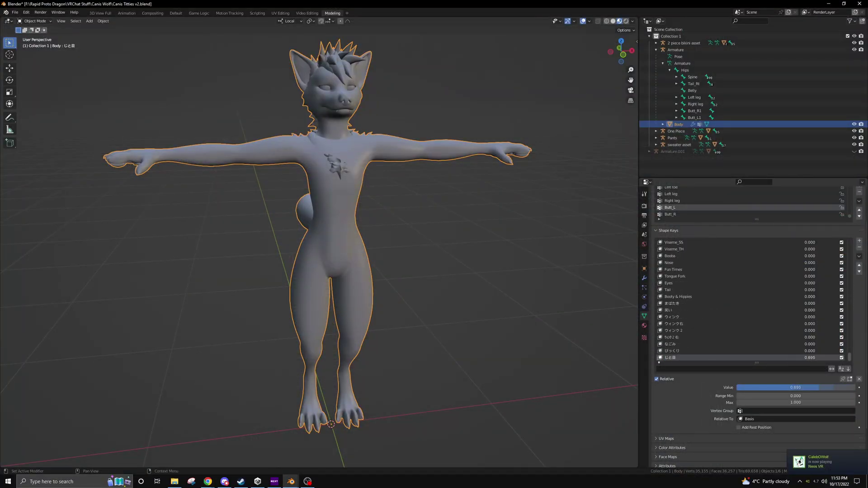
Switch to the Chrome chart, look through the eye expression pictures and name list, and return to Blender
{"action": "key", "text": "alt+Tab"}
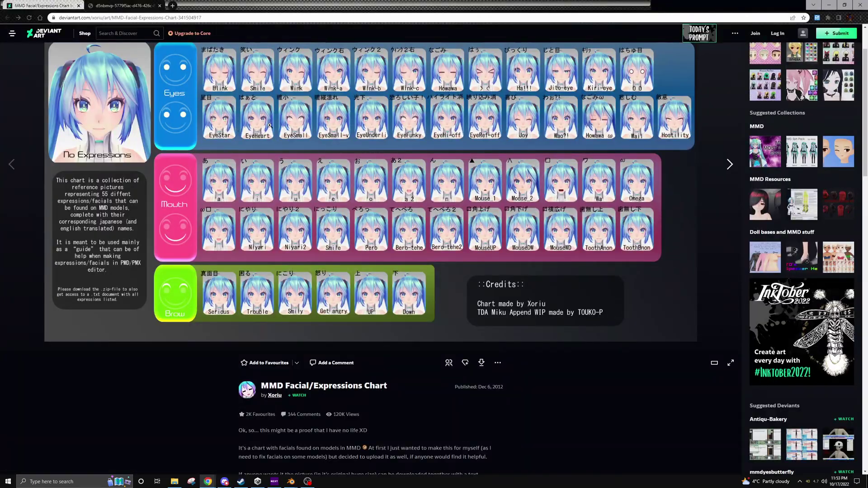
{"action": "scroll", "coordinate": [523, 126], "scroll_direction": "down", "scroll_amount": 10}
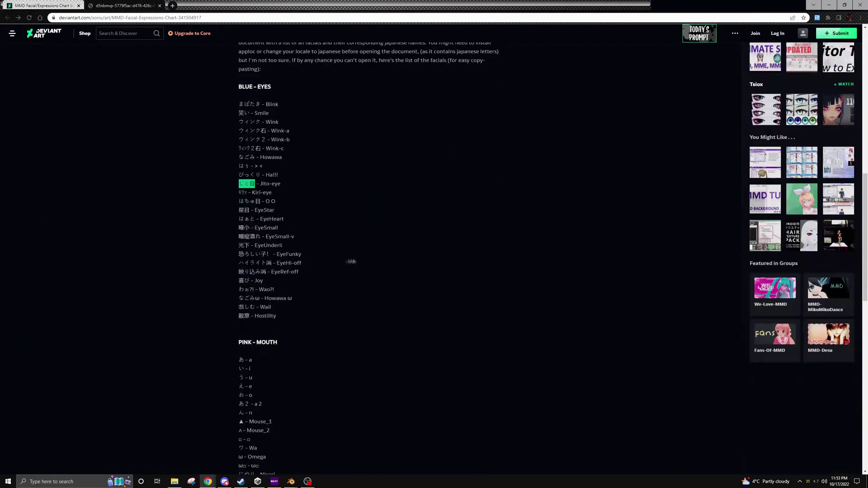
{"action": "key", "text": "alt+Tab"}
Filter the shape keys by "happ", check the Joy reference picture in the Chrome chart and return to Blender
{"action": "left_click", "coordinate": [734, 369]}
{"action": "type", "text": "happ"}
{"action": "key", "text": "alt+Tab"}
{"action": "scroll", "coordinate": [434, 245], "scroll_direction": "up", "scroll_amount": 10}
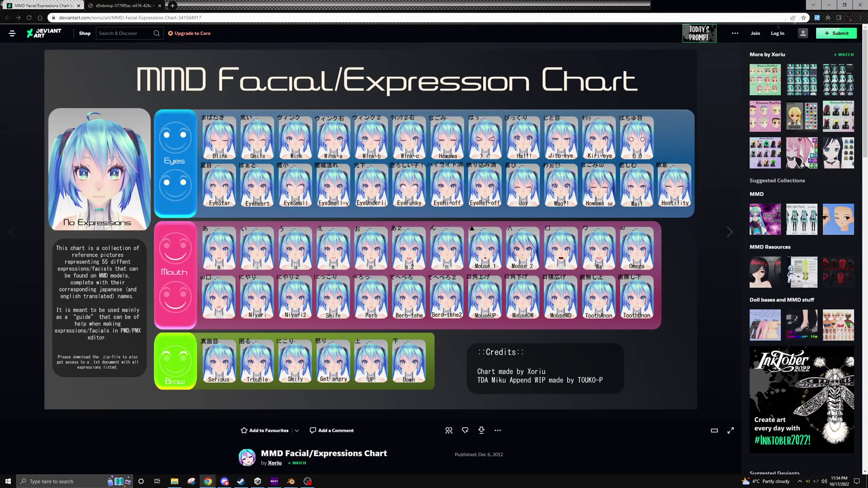
{"action": "key", "text": "alt+Tab"}
Filter the shape keys by "smi" and raise Mouth_Lips_Smile to about 0.345
{"action": "left_click", "coordinate": [824, 369]}
{"action": "left_click", "coordinate": [808, 369]}
{"action": "type", "text": "sim"}
{"action": "key", "text": "BackSpace"}
{"action": "key", "text": "BackSpace"}
{"action": "type", "text": "mi"}
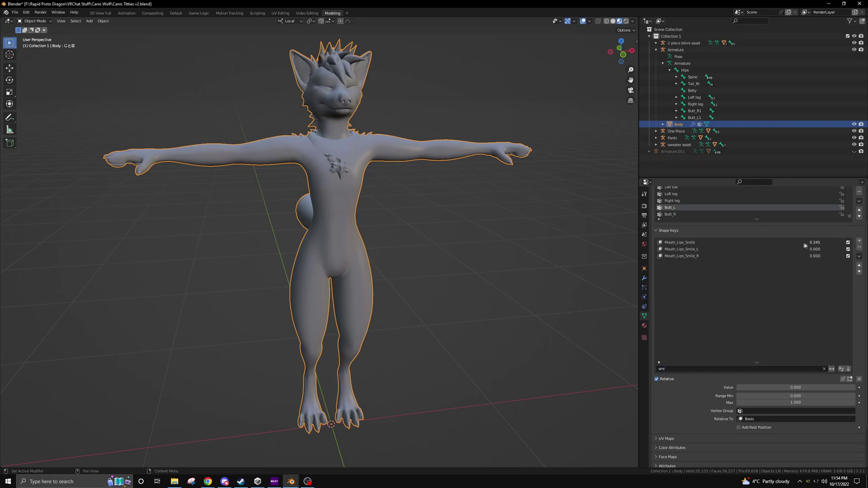
Create a new shape key from the mix named 喜び, clear the filter and reset the mixed keys to 0.000
{"action": "right_click", "coordinate": [821, 266]}
{"action": "left_click", "coordinate": [824, 370]}
{"action": "scroll", "coordinate": [826, 315], "scroll_direction": "up", "scroll_amount": 10}
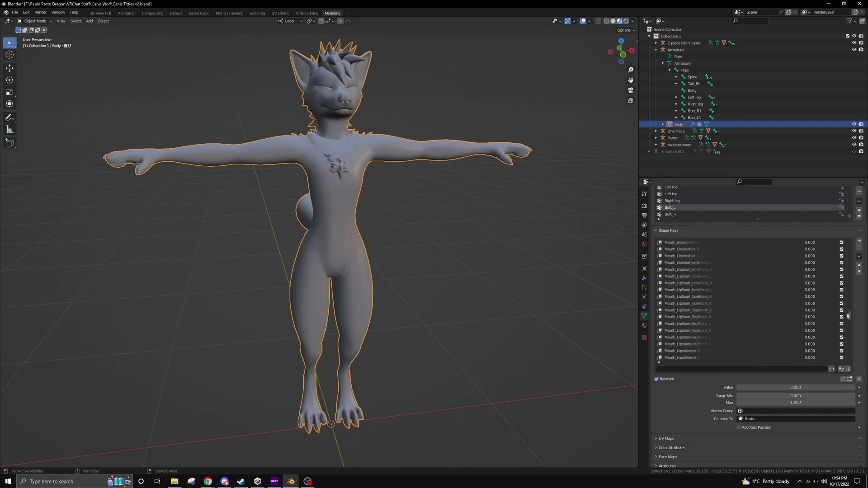
{"action": "scroll", "coordinate": [784, 269], "scroll_direction": "down", "scroll_amount": 10}
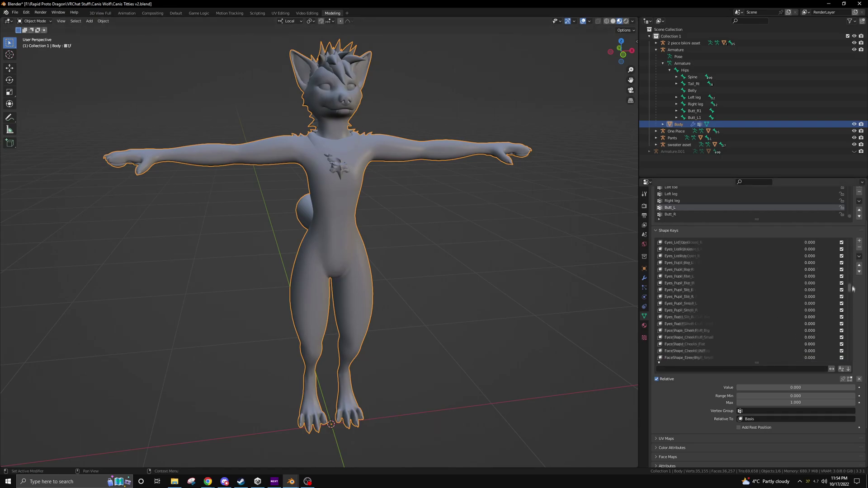
Switch to the Chrome chart, copy the Japanese name for Wao?!, わぉ?!, check its reference picture and return to Blender
{"action": "left_click", "coordinate": [208, 482]}
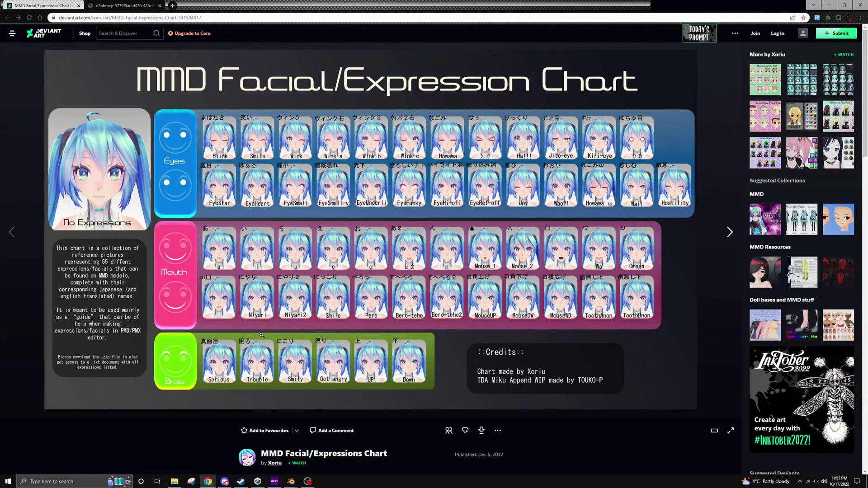
{"action": "left_click", "coordinate": [829, 4]}
{"action": "left_click", "coordinate": [208, 481]}
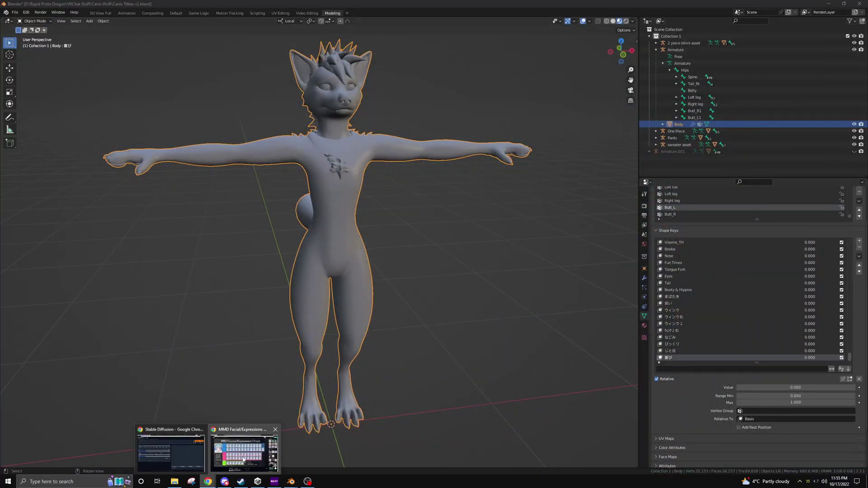
{"action": "left_click", "coordinate": [244, 452]}
{"action": "scroll", "coordinate": [244, 271], "scroll_direction": "down", "scroll_amount": 13}
{"action": "left_click_drag", "start_coordinate": [239, 222], "coordinate": [254, 222]}
{"action": "scroll", "coordinate": [727, 160], "scroll_direction": "up", "scroll_amount": 13}
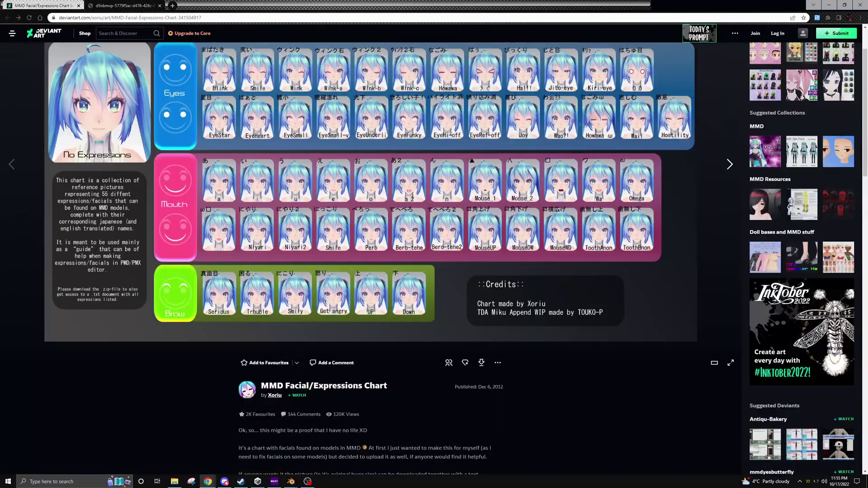
{"action": "left_click", "coordinate": [829, 5]}
Browse the shape keys filtered by "eye", refilter them by "brow" and set Brow_Up to 1.000
{"action": "left_click", "coordinate": [742, 369]}
{"action": "type", "text": "eye"}
{"action": "key", "text": "Return"}
{"action": "scroll", "coordinate": [704, 338], "scroll_direction": "down", "scroll_amount": 16}
{"action": "scroll", "coordinate": [699, 338], "scroll_direction": "down", "scroll_amount": 7}
{"action": "left_click", "coordinate": [697, 369]}
{"action": "type", "text": "brow"}
{"action": "key", "text": "Return"}
{"action": "left_click", "coordinate": [682, 304]}
{"action": "left_click_drag", "start_coordinate": [814, 303], "coordinate": [855, 303]}
Filter the shape keys by "lid" and set Eyes_LidTop_Open_L and Eyes_LidTop_Open_R to 0.700
{"action": "left_click", "coordinate": [674, 369]}
{"action": "type", "text": "lid"}
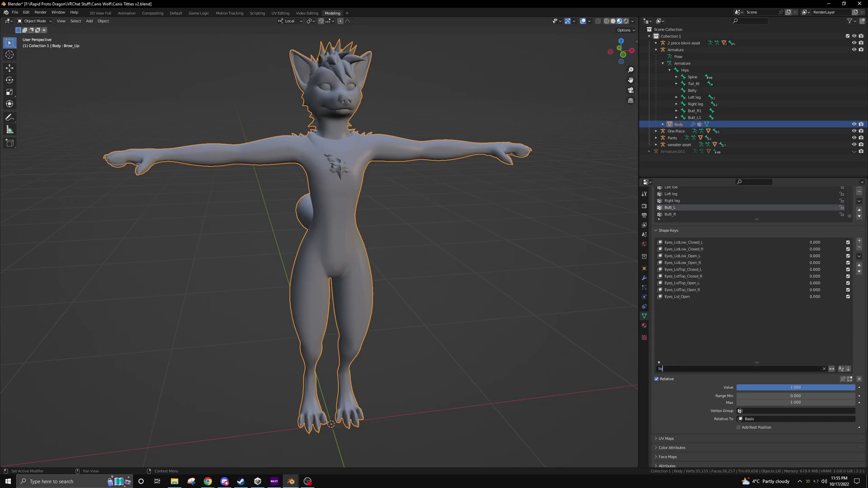
{"action": "left_click", "coordinate": [683, 283]}
{"action": "double_click", "coordinate": [687, 290]}
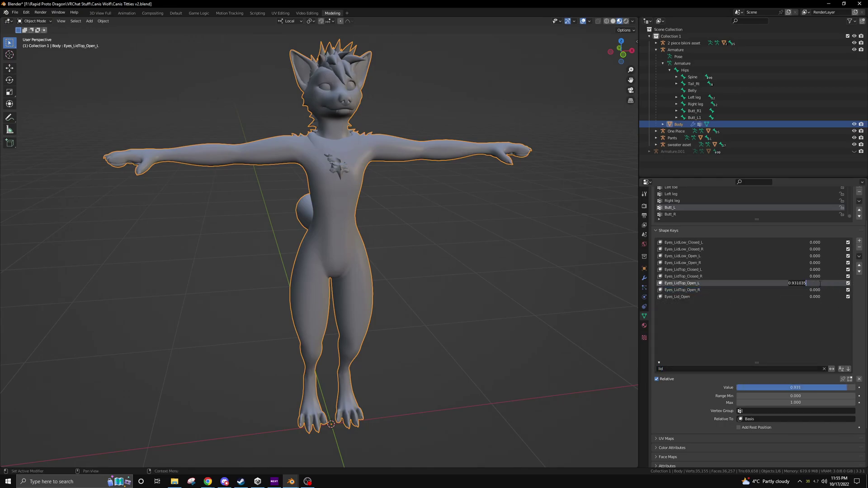
Check the Wao?! reference picture in the Chrome chart, return to Blender, filter the shape keys by "eye" and set Eyes_Pupil_Big_R to 0.300
{"action": "key", "text": "alt+Tab"}
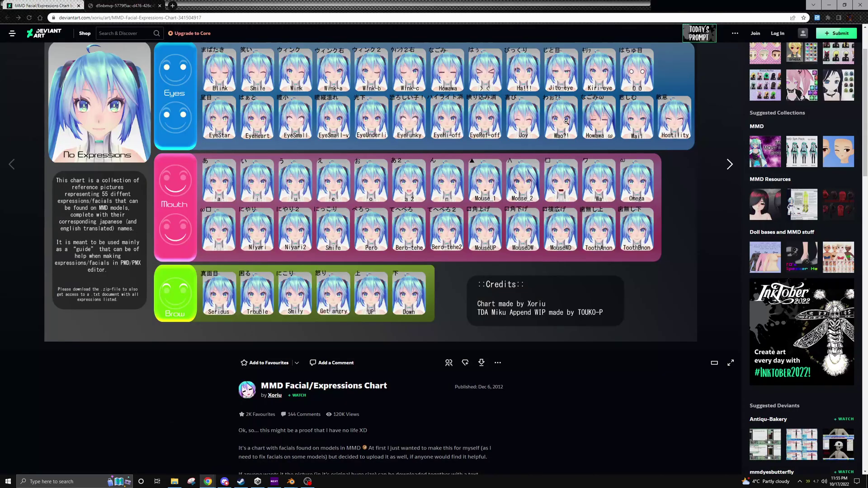
{"action": "left_click", "coordinate": [831, 4]}
{"action": "left_click", "coordinate": [860, 256]}
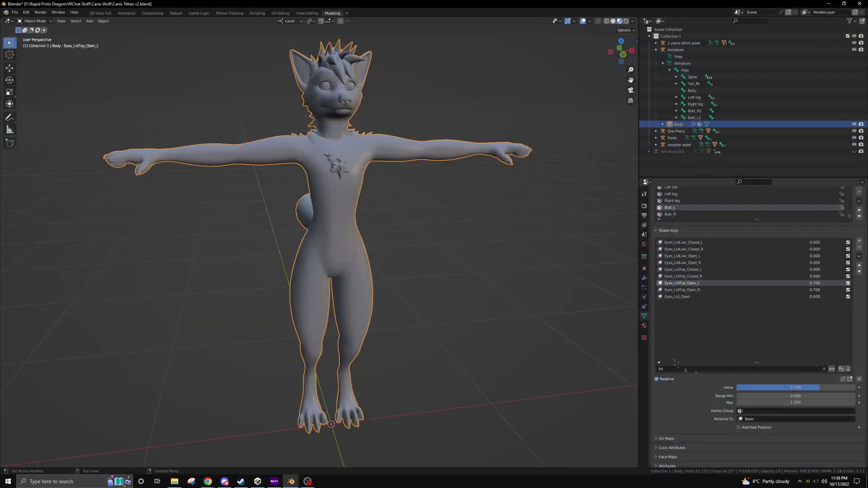
{"action": "type", "text": "eye"}
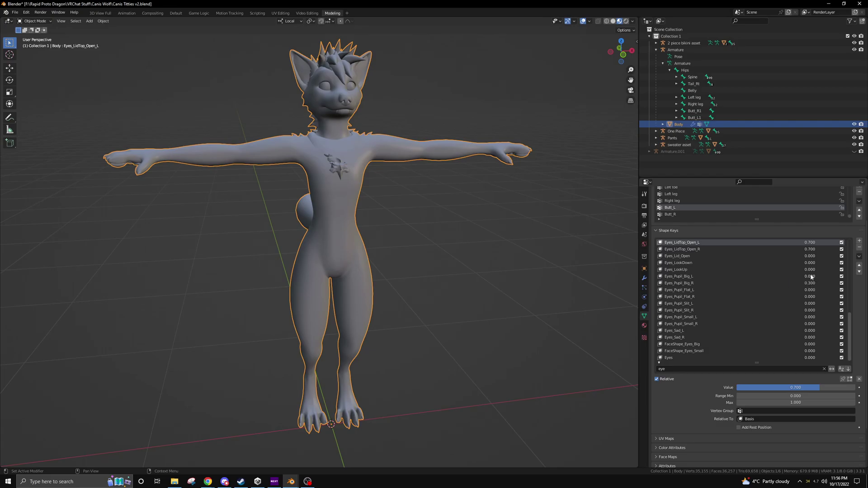
Create a new shape key from the mix named わぉ?!, clear the filter and reset the mixed keys to 0.000
{"action": "left_click", "coordinate": [859, 256]}
{"action": "left_click", "coordinate": [817, 265]}
{"action": "left_click", "coordinate": [825, 369]}
{"action": "left_click", "coordinate": [674, 358], "text": "ctrl"}
{"action": "scroll", "coordinate": [724, 281], "scroll_direction": "up", "scroll_amount": 15}
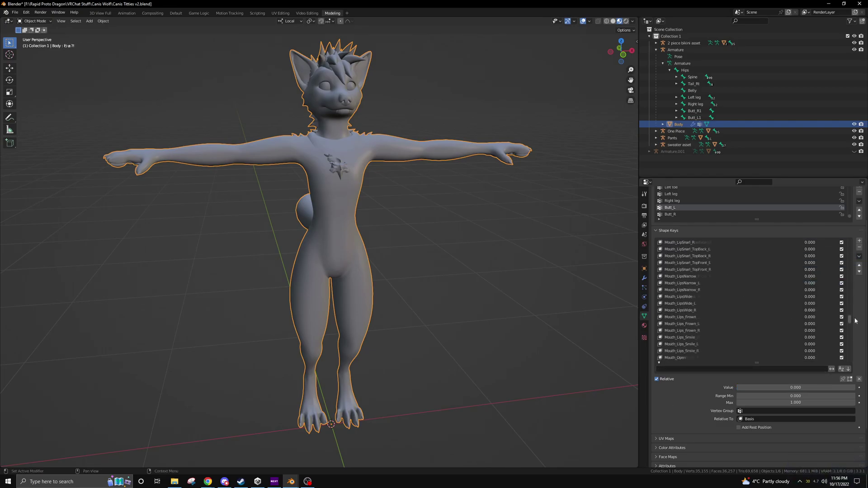
{"action": "scroll", "coordinate": [812, 282], "scroll_direction": "up", "scroll_amount": 10}
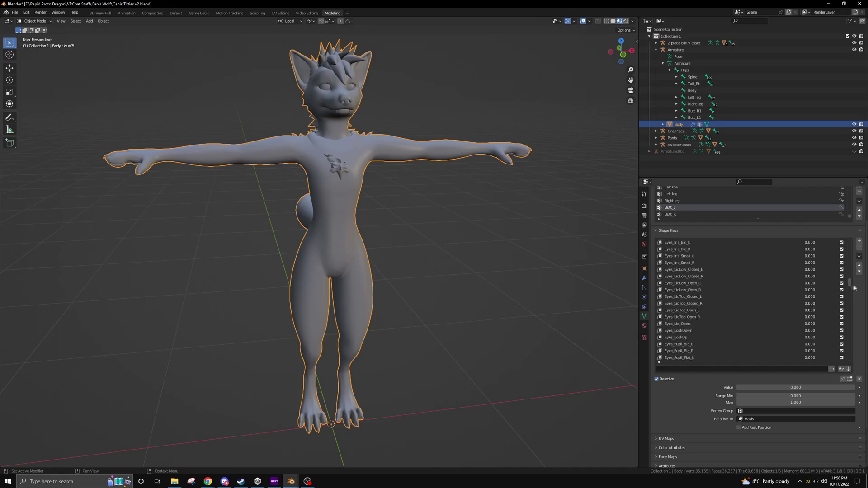
{"action": "left_click_drag", "start_coordinate": [851, 255], "coordinate": [845, 356]}
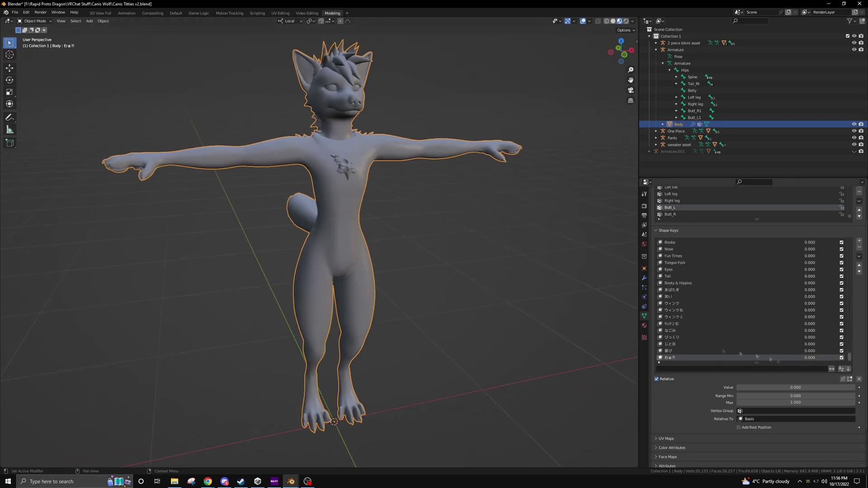
{"action": "left_click_drag", "start_coordinate": [760, 387], "coordinate": [736, 388]}
Switch to the Chrome chart, copy the Japanese name for Hostility, 敵意, and return to Blender
{"action": "left_click", "coordinate": [207, 482]}
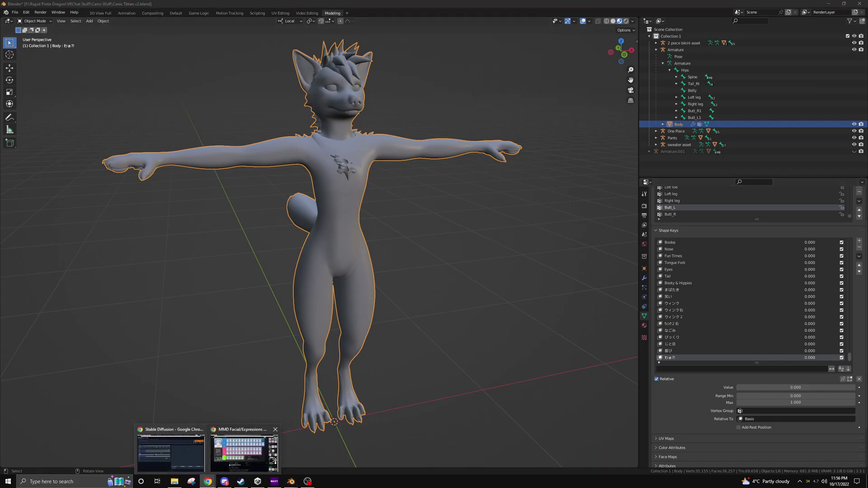
{"action": "left_click", "coordinate": [245, 450]}
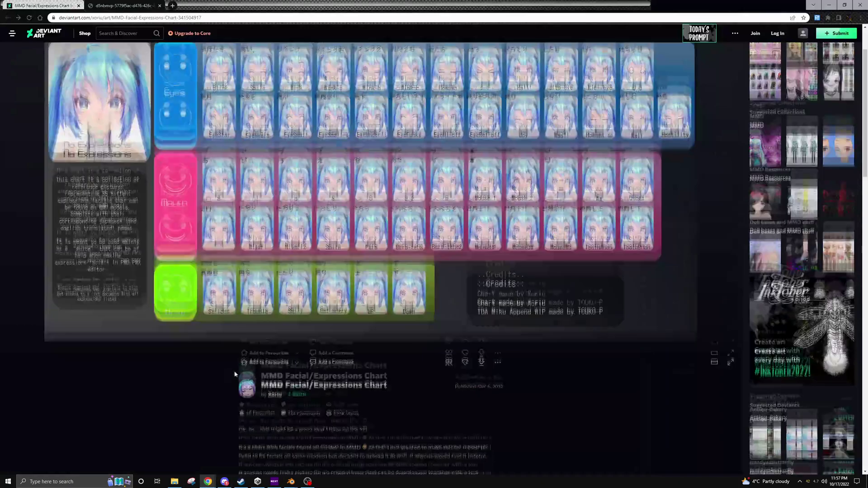
{"action": "scroll", "coordinate": [434, 226], "scroll_direction": "down", "scroll_amount": 15}
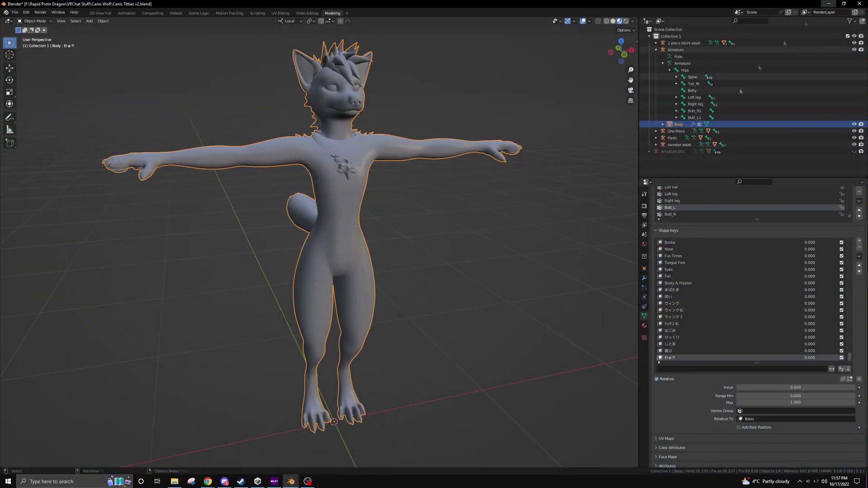
Filter the shape keys by "angr" and raise the angry expression keys, then refilter by "mouth" and set Mouth_LipSnarl to 0.500
{"action": "left_click", "coordinate": [705, 369]}
{"action": "type", "text": "ang"}
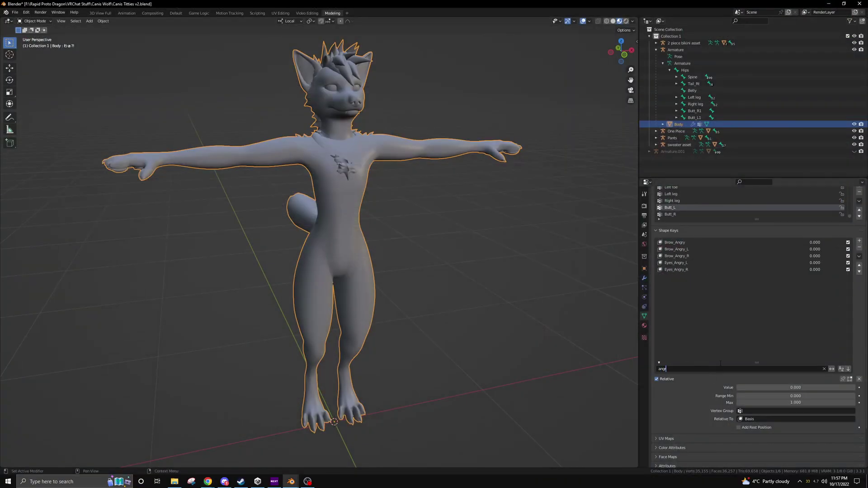
{"action": "type", "text": "r"}
{"action": "key", "text": "BackSpace"}
{"action": "key", "text": "BackSpace"}
{"action": "key", "text": "BackSpace"}
{"action": "key", "text": "BackSpace"}
{"action": "type", "text": "mouth"}
{"action": "left_click_drag", "start_coordinate": [810, 276], "coordinate": [836, 277]}
{"action": "scroll", "coordinate": [706, 325], "scroll_direction": "down", "scroll_amount": 5}
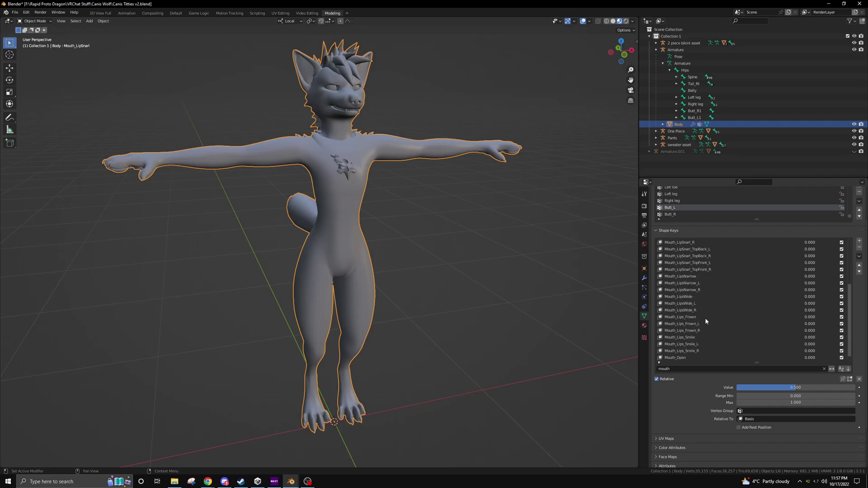
Create a new shape key from the mix named 敵意, reset the snarl and angry keys to 0.000 and clear the filter
{"action": "left_click", "coordinate": [859, 256]}
{"action": "left_click", "coordinate": [814, 265]}
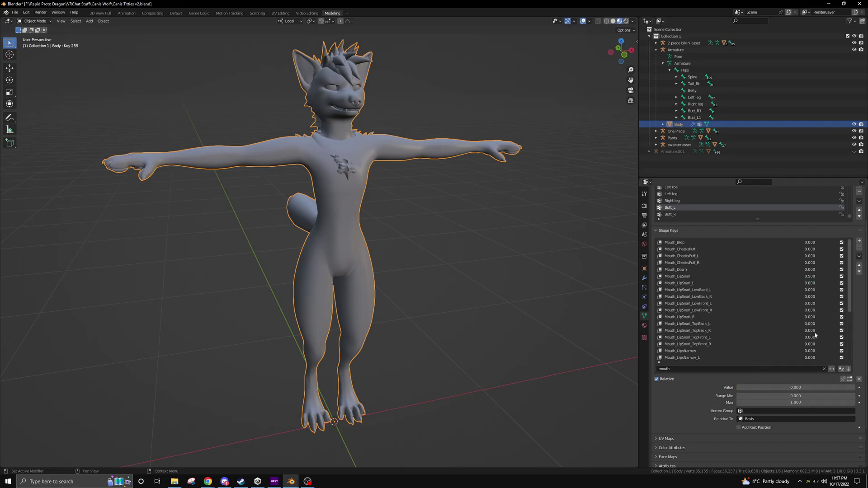
{"action": "scroll", "coordinate": [744, 341], "scroll_direction": "down", "scroll_amount": 12}
{"action": "scroll", "coordinate": [744, 341], "scroll_direction": "up", "scroll_amount": 12}
{"action": "left_click_drag", "start_coordinate": [810, 276], "coordinate": [784, 277]}
{"action": "left_click", "coordinate": [824, 369]}
{"action": "left_click_drag", "start_coordinate": [850, 355], "coordinate": [852, 325]}
{"action": "left_click", "coordinate": [685, 370]}
{"action": "type", "text": "angr"}
{"action": "left_click", "coordinate": [824, 369]}
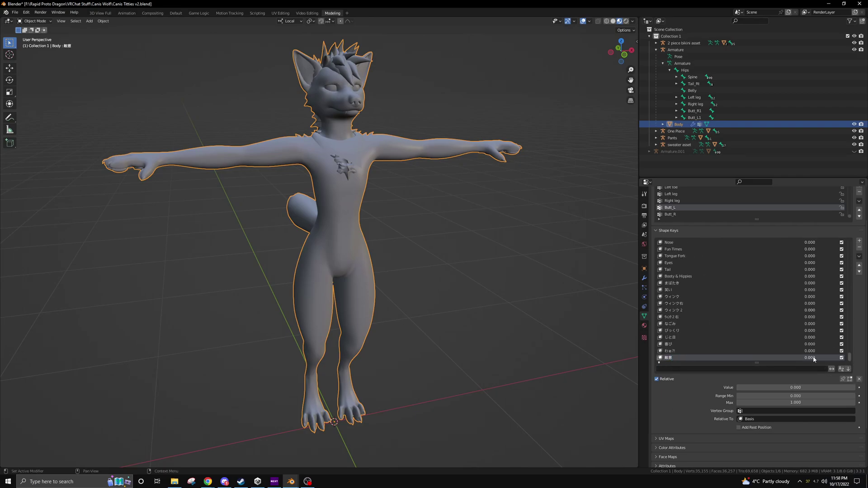
Switch to the Chrome chart, copy the Japanese name for the mouth shape a, あ, and return to Blender
{"action": "mouse_move", "coordinate": [208, 482]}
{"action": "left_click", "coordinate": [218, 449]}
{"action": "scroll", "coordinate": [228, 193], "scroll_direction": "down", "scroll_amount": 10}
{"action": "key", "text": "alt+Tab"}
Set Viseme_AH to 1.000, create a new shape key from the mix named あ and reset Viseme_AH to 0.000
{"action": "scroll", "coordinate": [752, 314], "scroll_direction": "up", "scroll_amount": 20}
{"action": "left_click", "coordinate": [686, 269]}
{"action": "left_click_drag", "start_coordinate": [769, 388], "coordinate": [854, 388]}
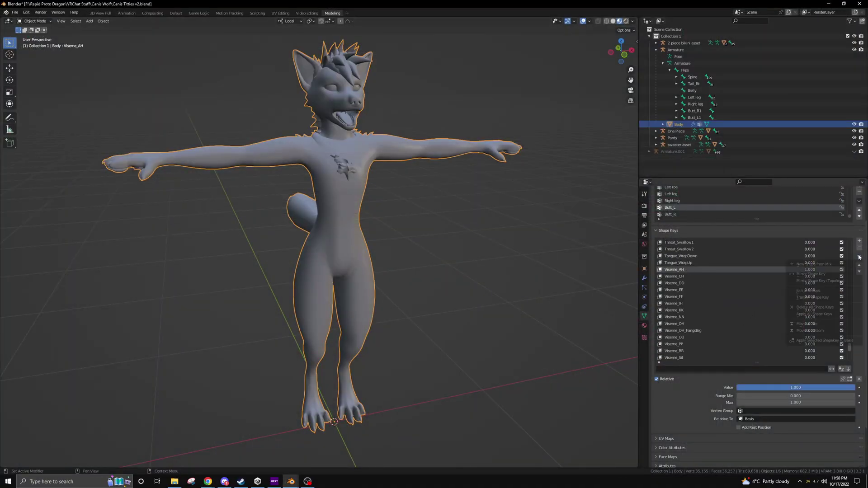
{"action": "scroll", "coordinate": [810, 316], "scroll_direction": "down", "scroll_amount": 8}
{"action": "left_click", "coordinate": [809, 357]}
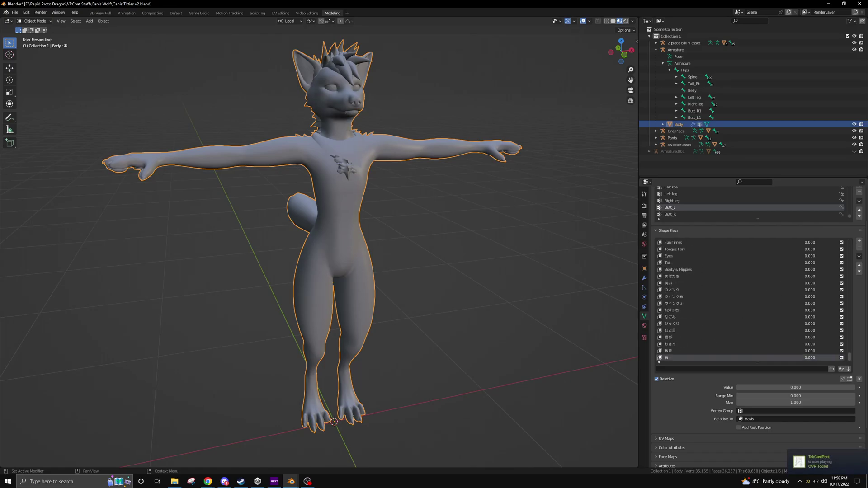
Copy い from the Chrome chart, raise the viseme matching the mouth shape i and create a new shape key from the mix named い
{"action": "key", "text": "alt+Tab"}
{"action": "key", "text": "alt+Tab"}
{"action": "scroll", "coordinate": [675, 274], "scroll_direction": "up", "scroll_amount": 5}
{"action": "scroll", "coordinate": [676, 274], "scroll_direction": "up", "scroll_amount": 7}
{"action": "left_click", "coordinate": [678, 297]}
{"action": "left_click_drag", "start_coordinate": [746, 387], "coordinate": [855, 388]}
{"action": "left_click", "coordinate": [859, 240]}
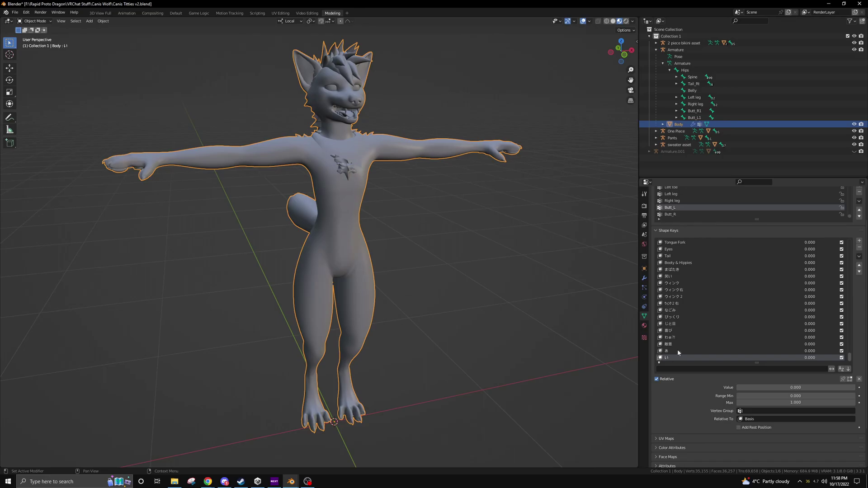
Copy the Japanese name for u, う, from the Chrome chart and raise the matching viseme shape key in Blender
{"action": "key", "text": "alt+Tab"}
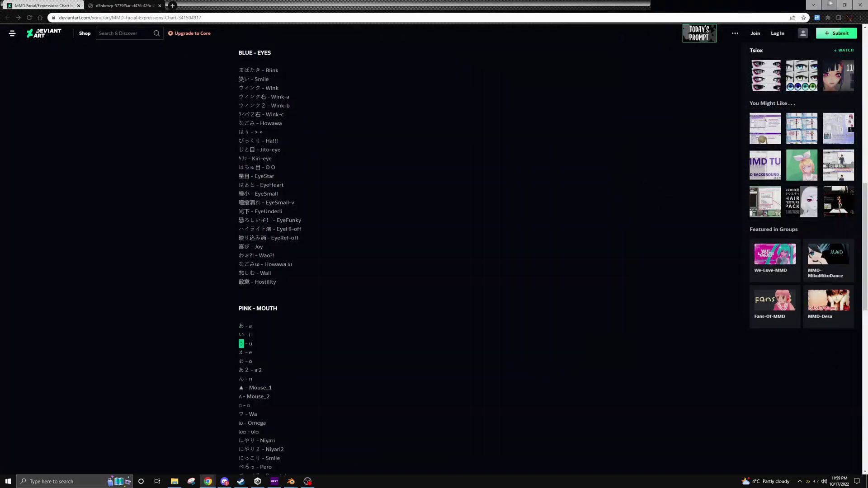
{"action": "key", "text": "alt+Tab"}
{"action": "left_click", "coordinate": [673, 332]}
{"action": "left_click_drag", "start_coordinate": [796, 331], "coordinate": [855, 331]}
Create a new shape key from the mix named う and reset the mixed viseme to 0.000
{"action": "left_click", "coordinate": [859, 256]}
{"action": "left_click", "coordinate": [823, 264]}
{"action": "double_click", "coordinate": [706, 357]}
{"action": "type", "text": "う"}
{"action": "key", "text": "Return"}
{"action": "scroll", "coordinate": [726, 345], "scroll_direction": "up", "scroll_amount": 13}
{"action": "left_click_drag", "start_coordinate": [810, 263], "coordinate": [751, 263]}
Switch to the Chrome chart, copy the Japanese name for the mouth shape e, え, and return to Blender
{"action": "left_click", "coordinate": [208, 482]}
{"action": "double_click", "coordinate": [240, 354]}
{"action": "key", "text": "ctrl+c"}
{"action": "left_click", "coordinate": [829, 4]}
{"action": "left_click", "coordinate": [829, 5]}
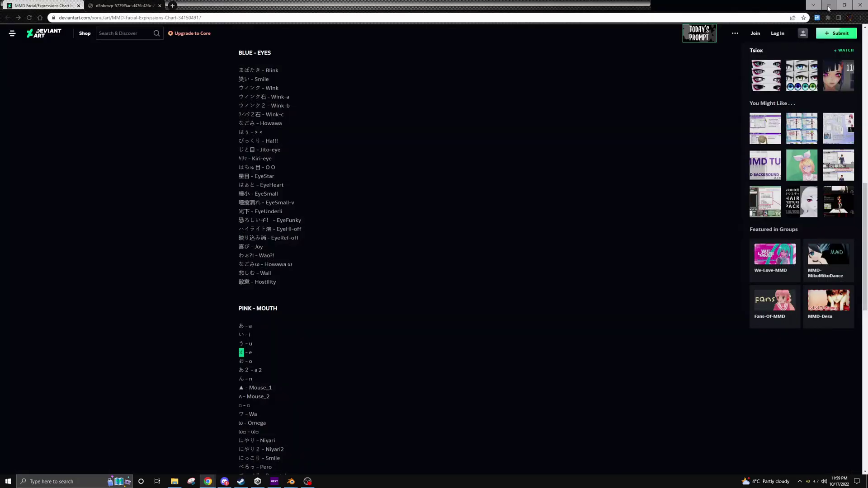
{"action": "left_click", "coordinate": [829, 5]}
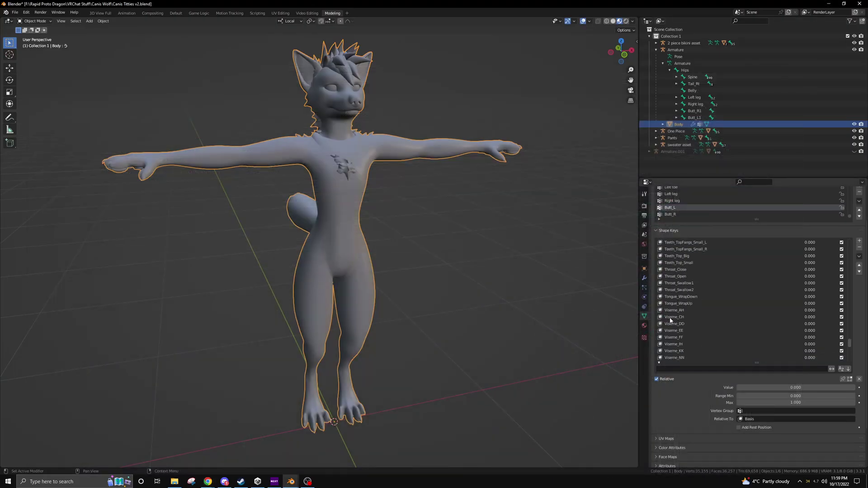
Raise the viseme matching e, create a new shape key from the mix named え and reset the viseme to 0.000
{"action": "left_click_drag", "start_coordinate": [810, 277], "coordinate": [769, 290]}
{"action": "left_click", "coordinate": [858, 256]}
{"action": "left_click", "coordinate": [832, 265]}
{"action": "double_click", "coordinate": [674, 358]}
{"action": "key", "text": "ctrl+v"}
{"action": "key", "text": "Return"}
{"action": "scroll", "coordinate": [788, 307], "scroll_direction": "up", "scroll_amount": 18}
{"action": "scroll", "coordinate": [769, 291], "scroll_direction": "down", "scroll_amount": 7}
Copy お from the Chrome chart, raise the viseme matching o and create a new shape key from the mix named お
{"action": "left_click", "coordinate": [208, 481]}
{"action": "double_click", "coordinate": [242, 361]}
{"action": "left_click", "coordinate": [829, 4]}
{"action": "scroll", "coordinate": [687, 278], "scroll_direction": "up", "scroll_amount": 1}
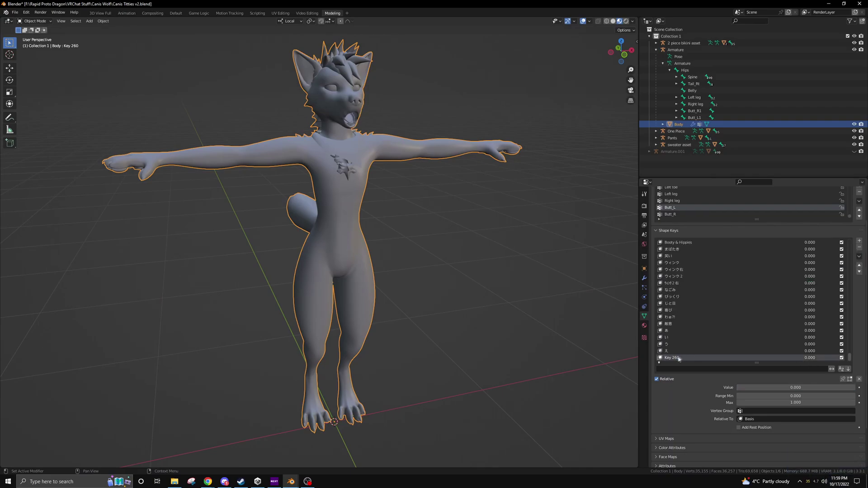
Switch to the Chrome chart, copy the Japanese name for a 2, あ２, check its reference picture and return to Blender
{"action": "left_click", "coordinate": [207, 481]}
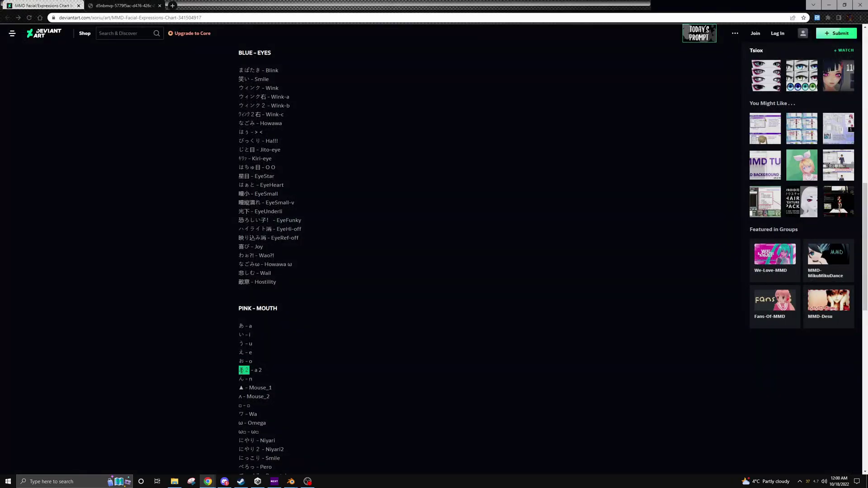
{"action": "scroll", "coordinate": [256, 376], "scroll_direction": "up", "scroll_amount": 10}
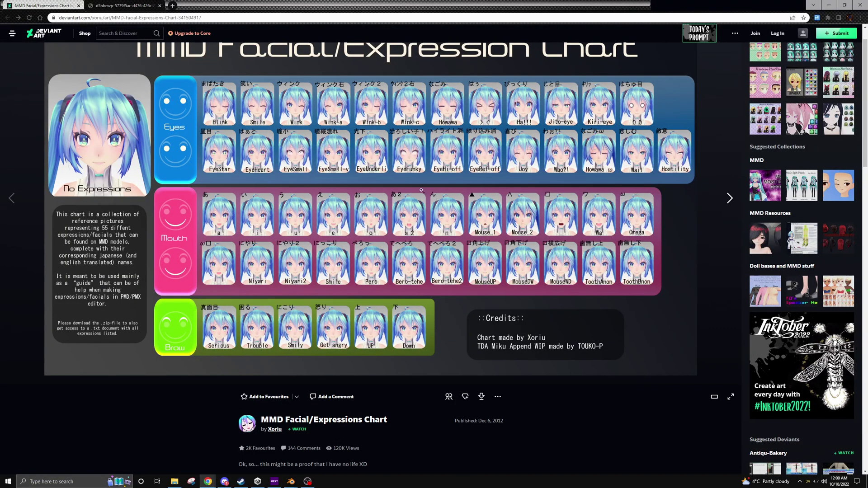
{"action": "left_click", "coordinate": [829, 4]}
Set Viseme_AH to 1.000, then filter the shape keys by "mouth" and adjust Mouth_Open
{"action": "scroll", "coordinate": [751, 324], "scroll_direction": "down", "scroll_amount": 7}
{"action": "scroll", "coordinate": [724, 294], "scroll_direction": "up", "scroll_amount": 9}
{"action": "left_click_drag", "start_coordinate": [810, 242], "coordinate": [839, 245]}
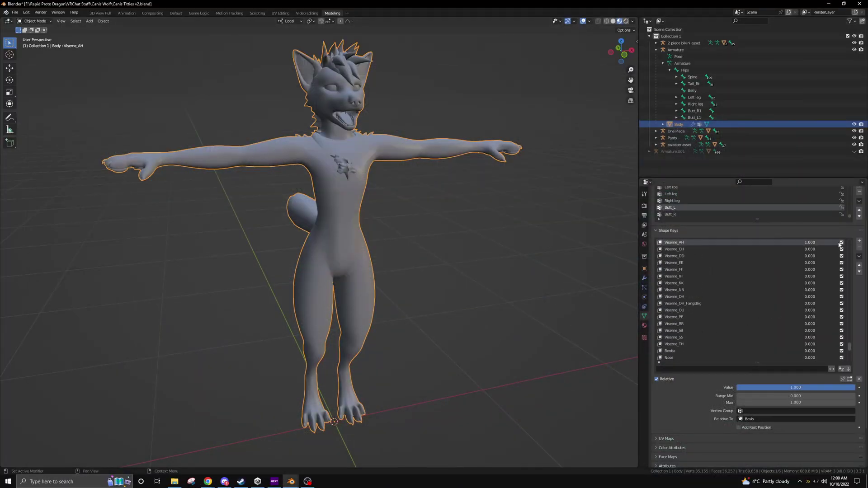
{"action": "left_click", "coordinate": [705, 369]}
{"action": "type", "text": "mou"}
{"action": "key", "text": "Return"}
{"action": "scroll", "coordinate": [688, 269], "scroll_direction": "down", "scroll_amount": 12}
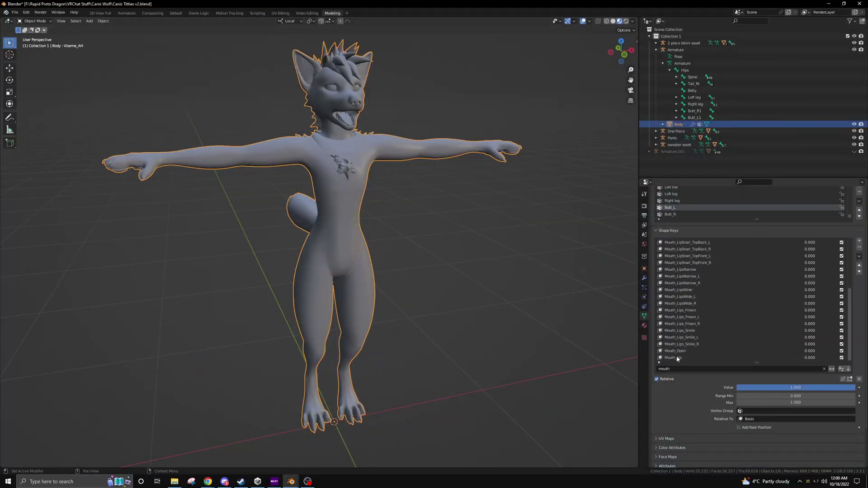
{"action": "left_click_drag", "start_coordinate": [810, 351], "coordinate": [816, 351]}
Create a new shape key from the mix, clear the filter, name the key あ２ and reset the mixed keys to 0.000
{"action": "left_click", "coordinate": [859, 256]}
{"action": "left_click", "coordinate": [824, 267]}
{"action": "left_click", "coordinate": [825, 370]}
{"action": "double_click", "coordinate": [769, 357]}
{"action": "type", "text": "あ 2"}
{"action": "key", "text": "Return"}
{"action": "scroll", "coordinate": [792, 324], "scroll_direction": "up", "scroll_amount": 20}
{"action": "key", "text": "BackSpace"}
{"action": "scroll", "coordinate": [782, 306], "scroll_direction": "down", "scroll_amount": 10}
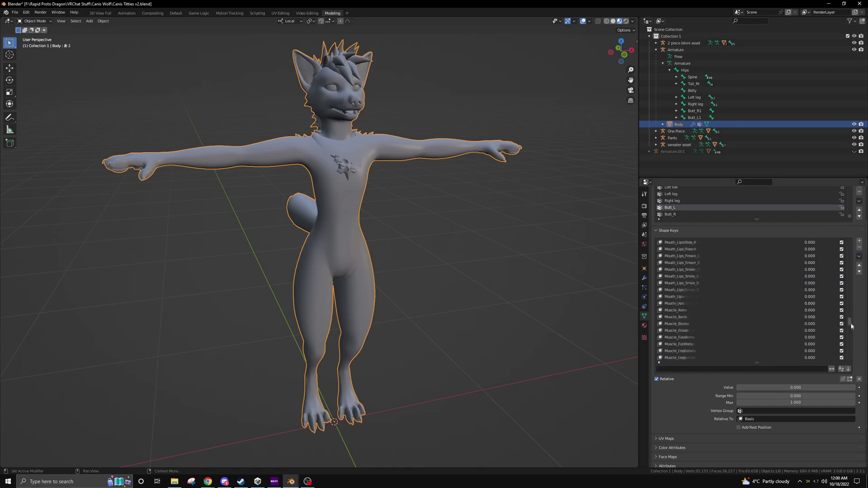
Switch to the Chrome chart, copy the Japanese name for the mouth shape n, ん, and return to Blender
{"action": "mouse_move", "coordinate": [207, 482]}
{"action": "left_click", "coordinate": [228, 461]}
{"action": "scroll", "coordinate": [242, 302], "scroll_direction": "down", "scroll_amount": 12}
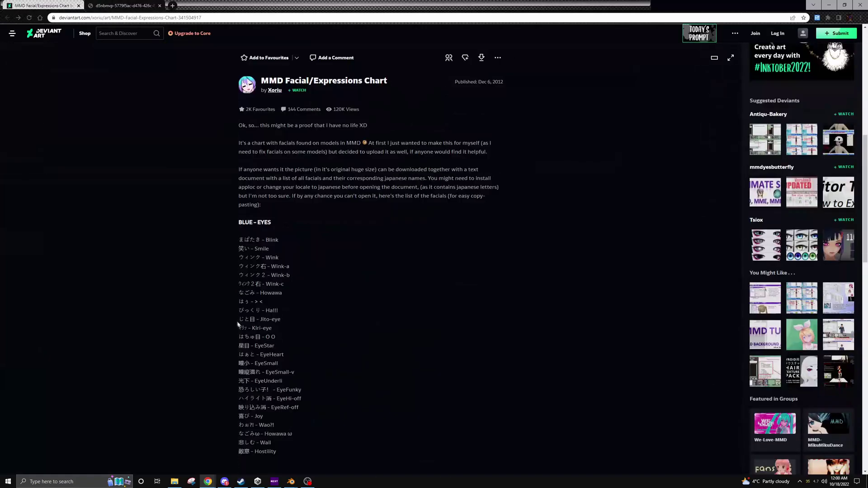
{"action": "double_click", "coordinate": [241, 311]}
{"action": "key", "text": "ctrl+c"}
{"action": "left_click", "coordinate": [829, 4]}
Raise the viseme matching n, create a new shape key from the mix named ん and reset the viseme to 0.000
{"action": "scroll", "coordinate": [697, 307], "scroll_direction": "up", "scroll_amount": 8}
{"action": "left_click_drag", "start_coordinate": [809, 270], "coordinate": [844, 269]}
{"action": "left_click", "coordinate": [859, 257]}
{"action": "left_click", "coordinate": [833, 264]}
{"action": "double_click", "coordinate": [769, 357]}
{"action": "key", "text": "ctrl+v"}
{"action": "key", "text": "Return"}
{"action": "scroll", "coordinate": [793, 317], "scroll_direction": "up", "scroll_amount": 20}
Compare the remaining mouth pictures in the Chrome chart with the available shape keys and copy the Japanese name for Smile, にっこり
{"action": "key", "text": "alt+Tab"}
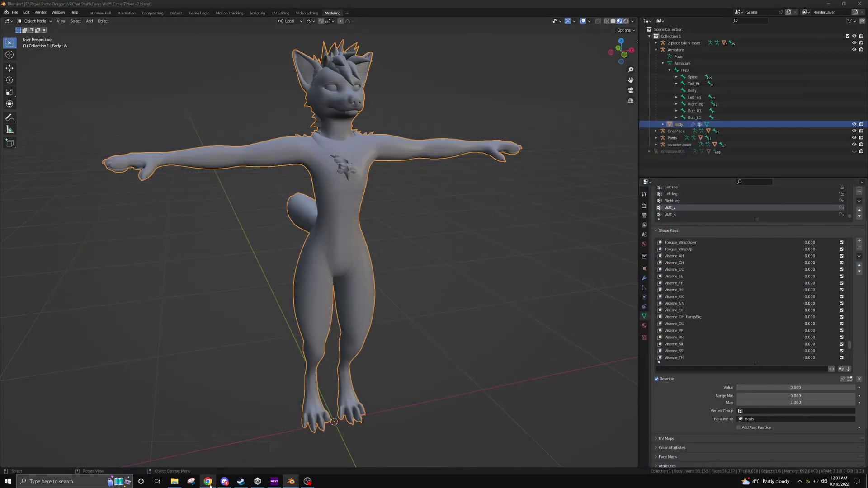
{"action": "scroll", "coordinate": [263, 325], "scroll_direction": "up", "scroll_amount": 10}
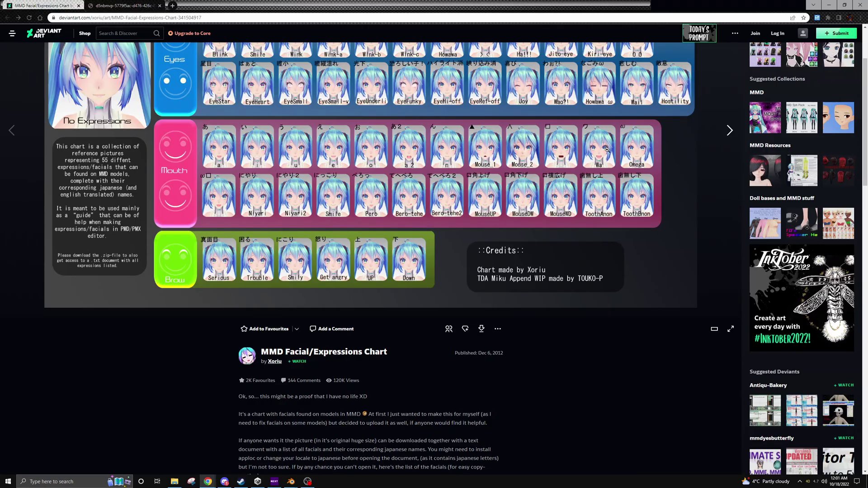
{"action": "left_click", "coordinate": [290, 482]}
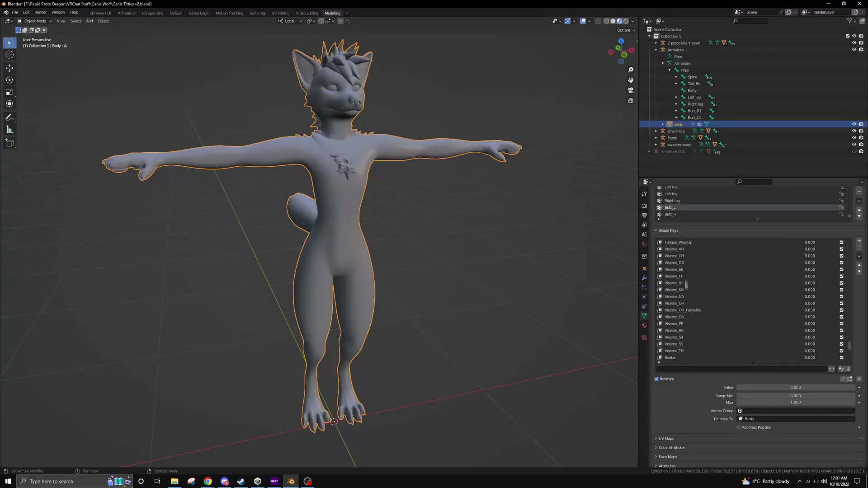
{"action": "left_click", "coordinate": [208, 482]}
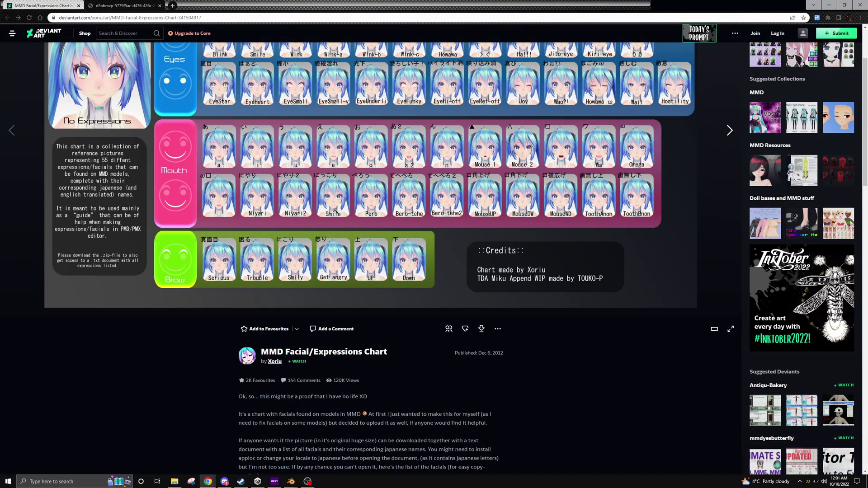
{"action": "scroll", "coordinate": [335, 201], "scroll_direction": "up", "scroll_amount": 1}
{"action": "scroll", "coordinate": [325, 228], "scroll_direction": "down", "scroll_amount": 15}
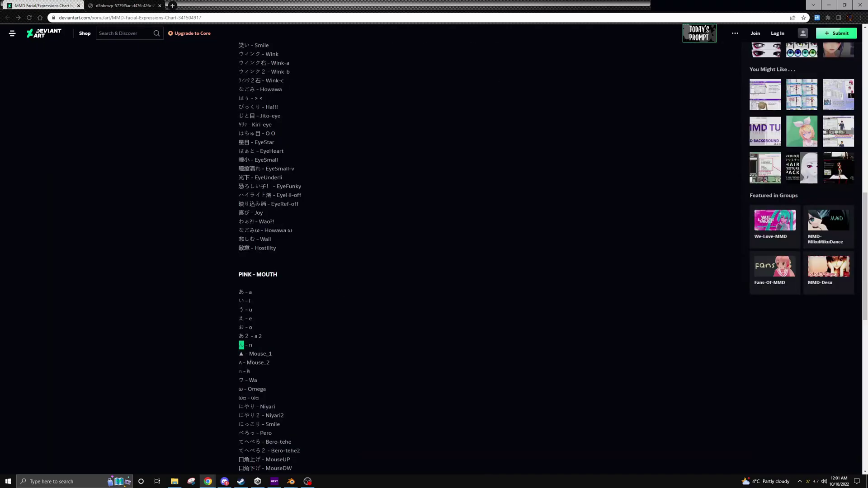
{"action": "key", "text": "alt+Tab"}
Filter the shape keys by "mouth", refilter them by "smil" and set Mouth_Lips_Smile to about 0.603
{"action": "left_click", "coordinate": [690, 368]}
{"action": "type", "text": "mo"}
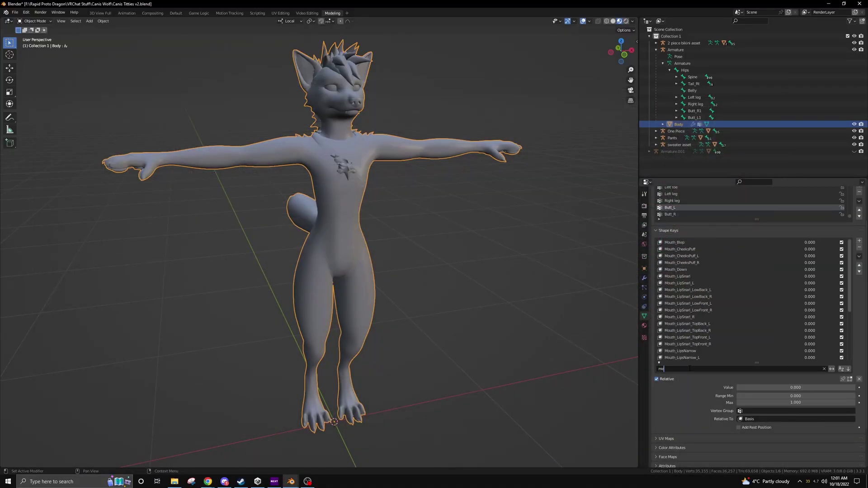
{"action": "type", "text": "uth"}
{"action": "key", "text": "Return"}
{"action": "scroll", "coordinate": [698, 307], "scroll_direction": "down", "scroll_amount": 5}
{"action": "type", "text": "smil"}
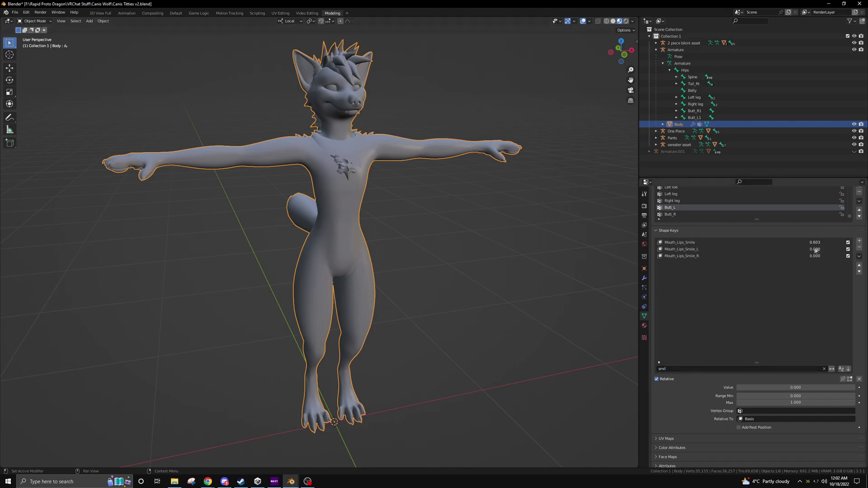
Create a new shape key from the mix named にっこり, clear the filter and reset Mouth_Lips_Smile to 0.000
{"action": "left_click", "coordinate": [859, 256]}
{"action": "left_click", "coordinate": [819, 266]}
{"action": "left_click", "coordinate": [825, 369]}
{"action": "left_click", "coordinate": [678, 404]}
Switch to the Chrome chart and examine the mouth and brow reference pictures for the next expression
{"action": "left_click", "coordinate": [208, 482]}
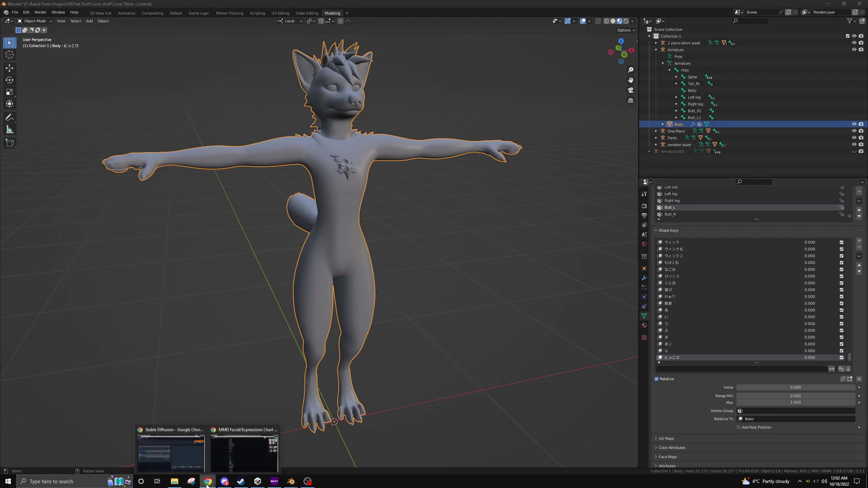
{"action": "left_click", "coordinate": [246, 450]}
{"action": "scroll", "coordinate": [310, 371], "scroll_direction": "up", "scroll_amount": 14}
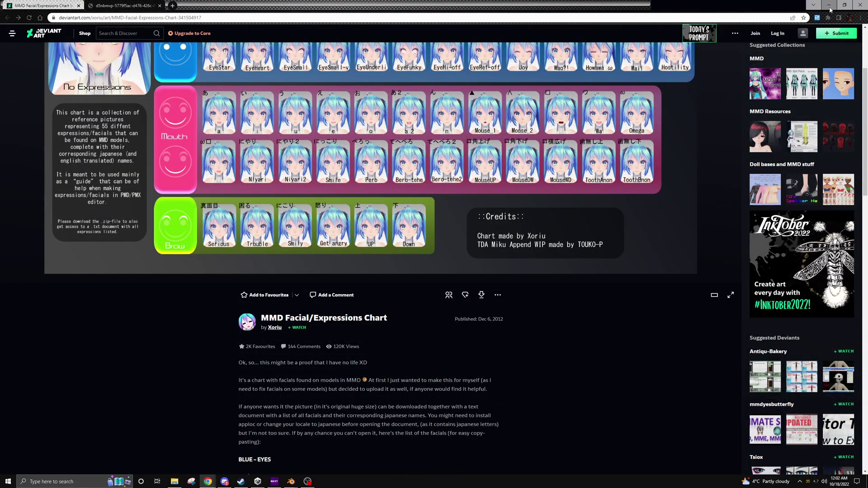
Return to Blender, filter the shape keys by "brow" and set Brow_Down to 1.000
{"action": "left_click", "coordinate": [830, 8]}
{"action": "left_click", "coordinate": [740, 369]}
{"action": "type", "text": "brow"}
{"action": "key", "text": "Return"}
{"action": "left_click", "coordinate": [750, 264]}
{"action": "left_click_drag", "start_coordinate": [769, 388], "coordinate": [855, 388]}
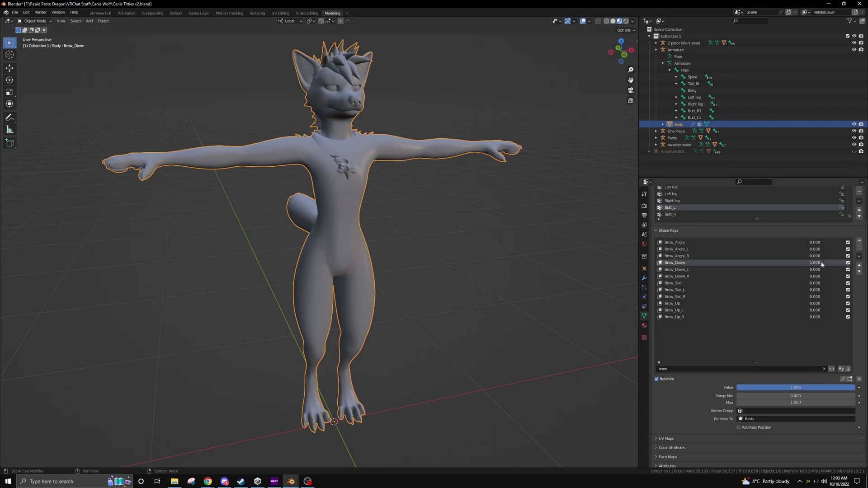
Create a new shape key from the mix named 真面目, reset Brow_Down to 0.000 and clear the filter
{"action": "left_click", "coordinate": [859, 257]}
{"action": "left_click", "coordinate": [807, 264]}
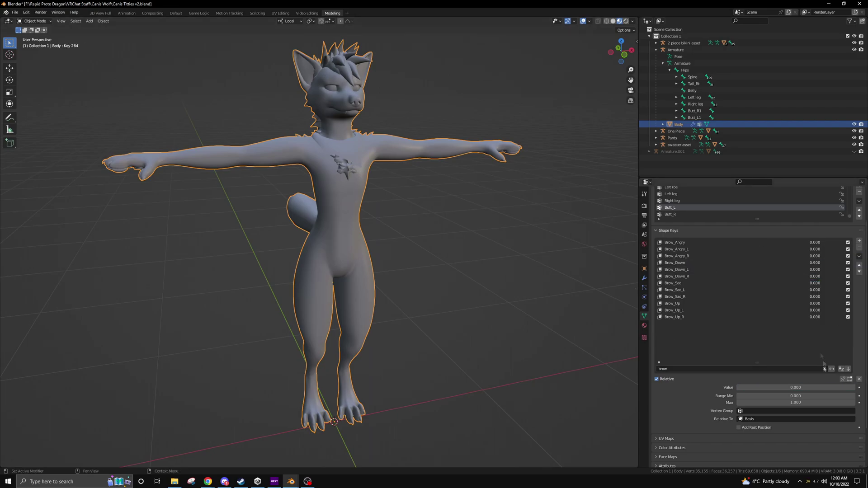
{"action": "left_click", "coordinate": [825, 369]}
{"action": "double_click", "coordinate": [675, 358]}
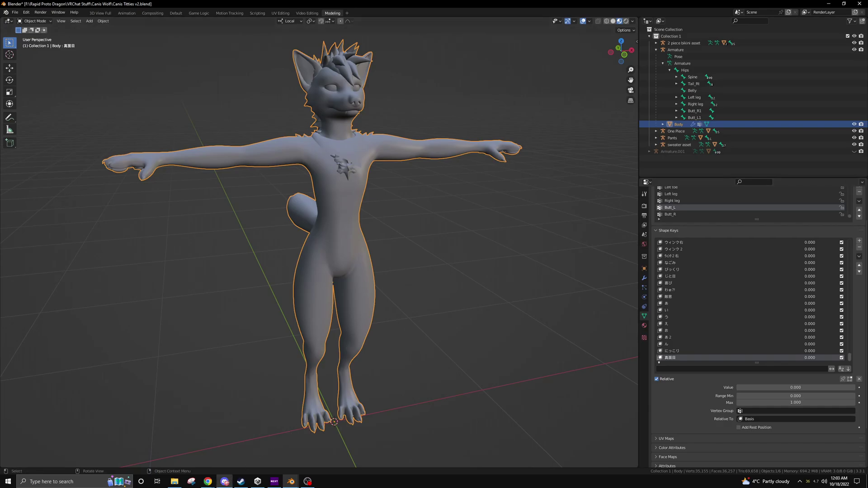
Check the Trouble brow picture in the Chrome chart, filter the shape keys by "brow" and set Brow_Sad to 1.000 and Brow_Up to 0.400
{"action": "left_click", "coordinate": [226, 482]}
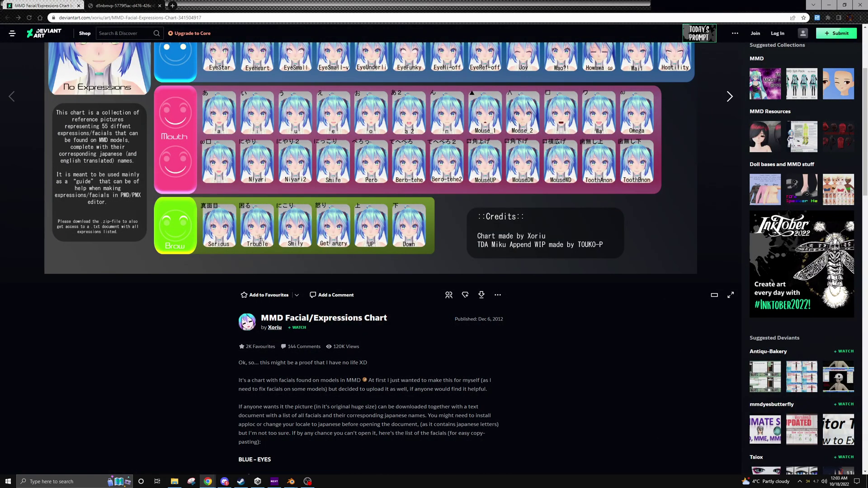
{"action": "left_click", "coordinate": [829, 4]}
{"action": "type", "text": "brow"}
{"action": "left_click_drag", "start_coordinate": [817, 303], "coordinate": [825, 305]}
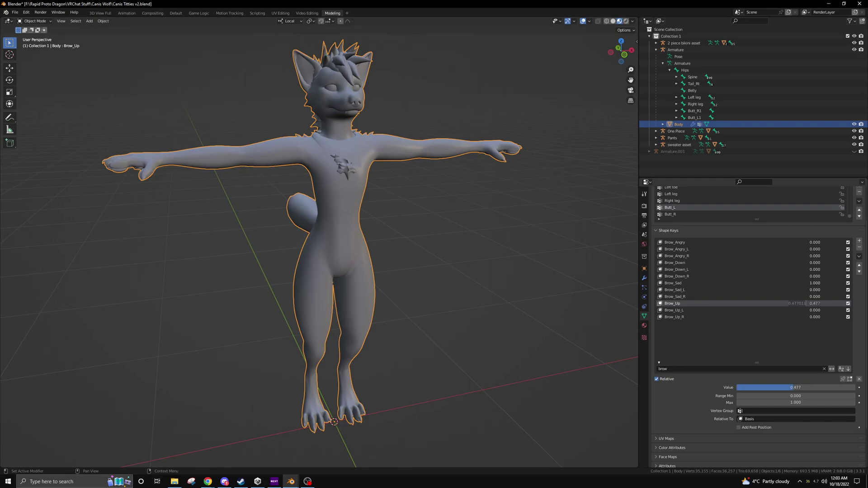
Filter by "smi", add Mouth_Lips_Smile at about 0.345 and create a new shape key from the mix, then clear the filter
{"action": "left_click", "coordinate": [659, 370]}
{"action": "type", "text": "smi"}
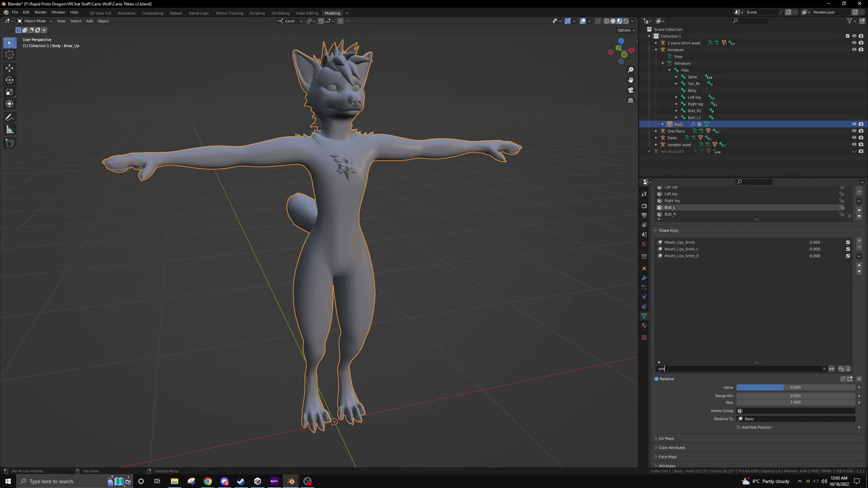
{"action": "left_click", "coordinate": [859, 256]}
{"action": "left_click", "coordinate": [805, 265]}
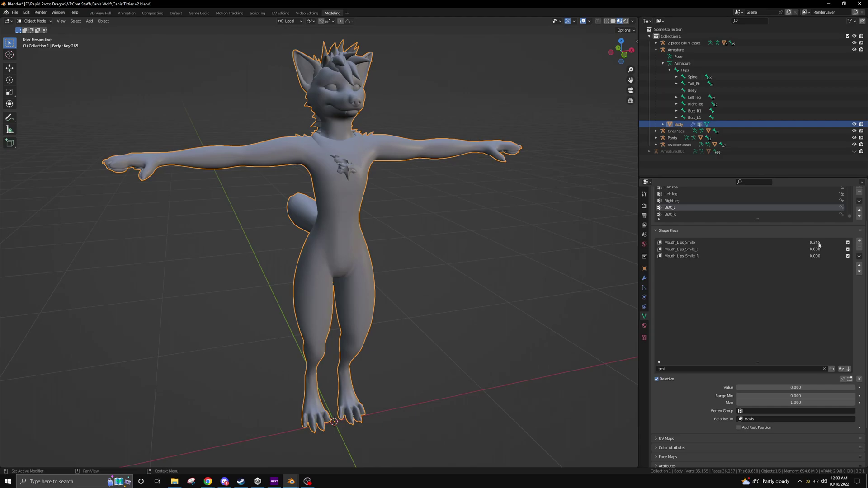
{"action": "left_click", "coordinate": [824, 369]}
{"action": "key", "text": "Return"}
Find Brow_Sad and Brow_Up in the unfiltered shape key list and reset both to 0.000
{"action": "scroll", "coordinate": [813, 255], "scroll_direction": "up", "scroll_amount": 20}
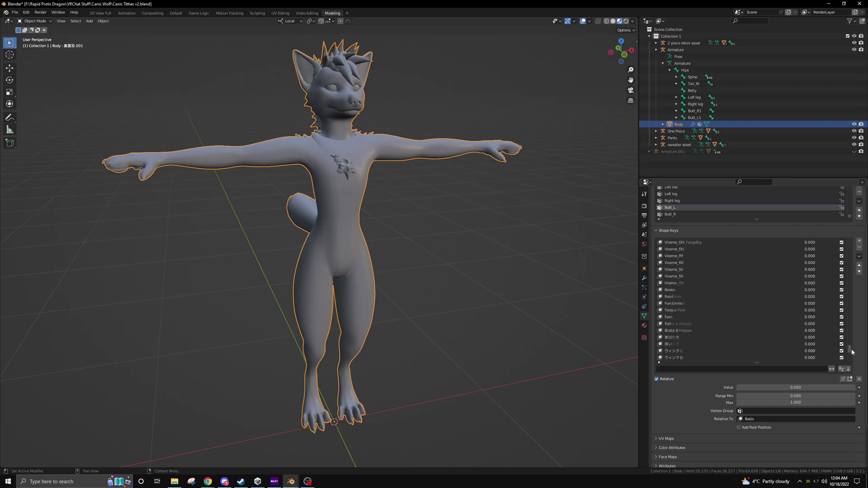
{"action": "scroll", "coordinate": [813, 254], "scroll_direction": "down", "scroll_amount": 8}
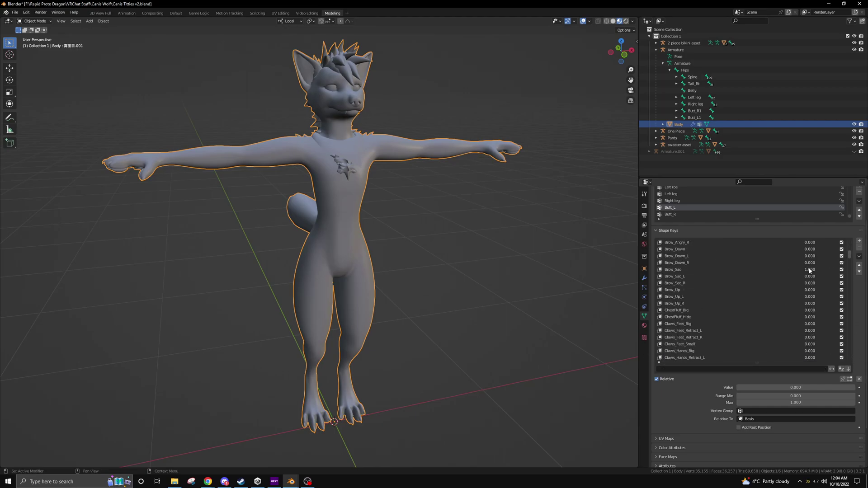
{"action": "left_click_drag", "start_coordinate": [857, 263], "coordinate": [851, 360]}
Copy the Japanese name for Trouble from the Chrome chart and rename the newest shape key 困る
{"action": "left_click", "coordinate": [207, 482]}
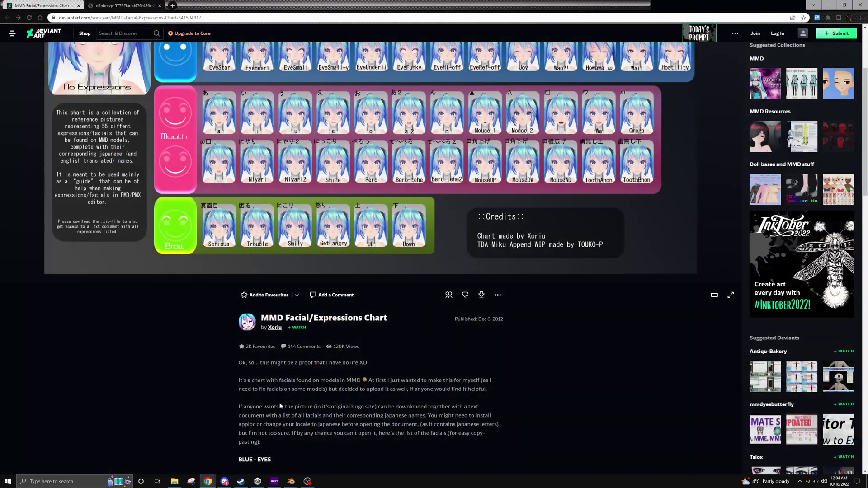
{"action": "scroll", "coordinate": [272, 405], "scroll_direction": "down", "scroll_amount": 12}
{"action": "left_click", "coordinate": [268, 400]}
{"action": "left_click", "coordinate": [291, 482]}
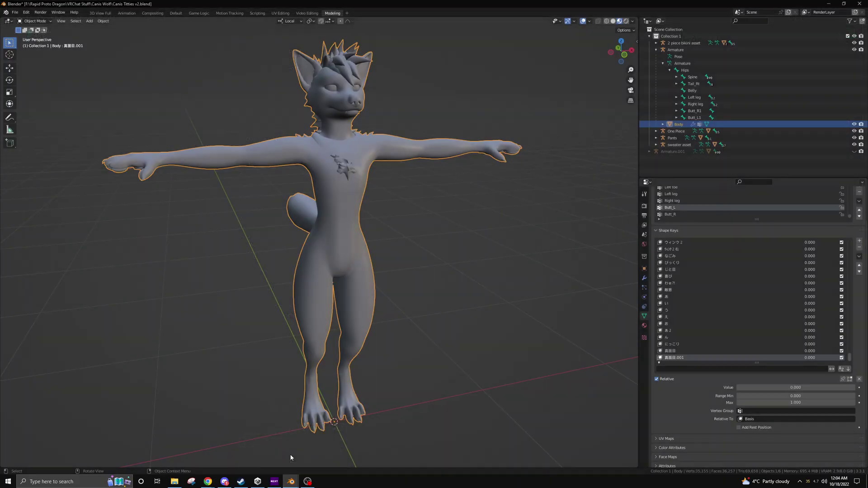
{"action": "left_click", "coordinate": [207, 482]}
{"action": "double_click", "coordinate": [244, 412]}
{"action": "mouse_move", "coordinate": [291, 482]}
{"action": "left_click", "coordinate": [261, 462]}
Check the Smily brow picture in the Chrome chart, filter the shape keys by "smil" and set Mouth_Lips_Smile to 0.400
{"action": "left_click", "coordinate": [207, 482]}
{"action": "scroll", "coordinate": [286, 406], "scroll_direction": "up", "scroll_amount": 5}
{"action": "scroll", "coordinate": [286, 406], "scroll_direction": "up", "scroll_amount": 5}
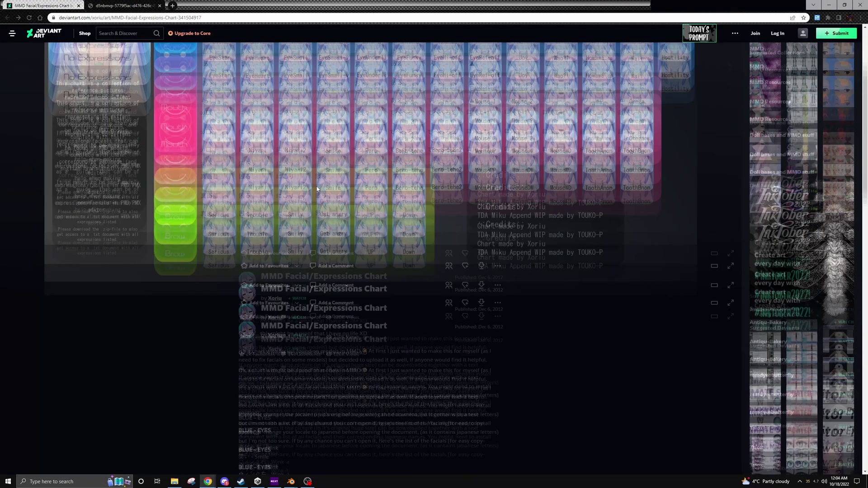
{"action": "left_click", "coordinate": [832, 4]}
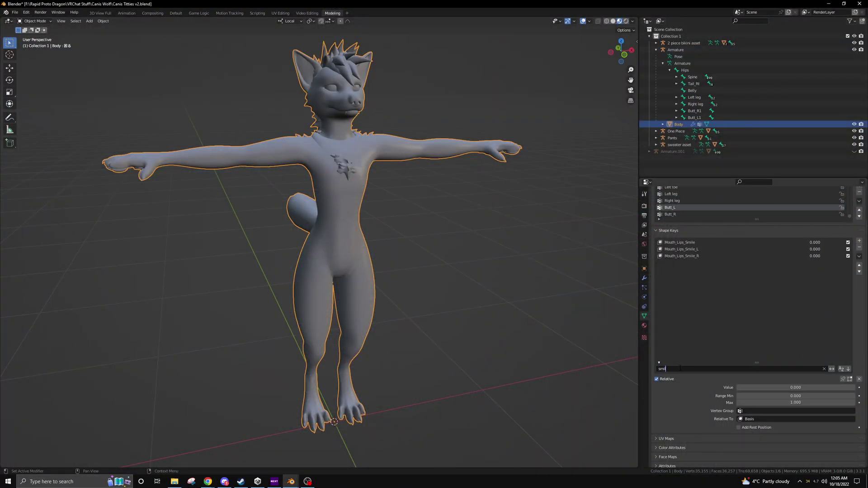
{"action": "left_click_drag", "start_coordinate": [778, 244], "coordinate": [807, 243]}
{"action": "type", "text": "4"}
{"action": "key", "text": "Return"}
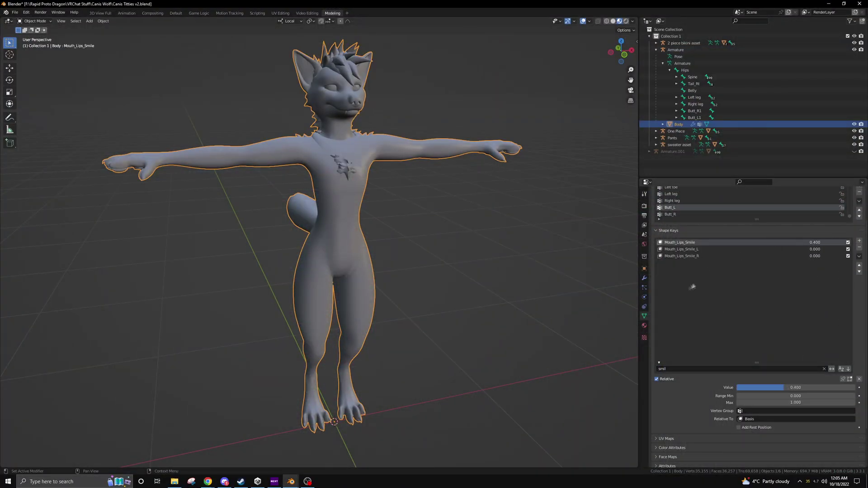
Create a new shape key from the mix named にこり, clear the filter and reset Mouth_Lips_Smile to 0.000
{"action": "left_click", "coordinate": [859, 256]}
{"action": "left_click", "coordinate": [830, 265]}
{"action": "left_click", "coordinate": [824, 369]}
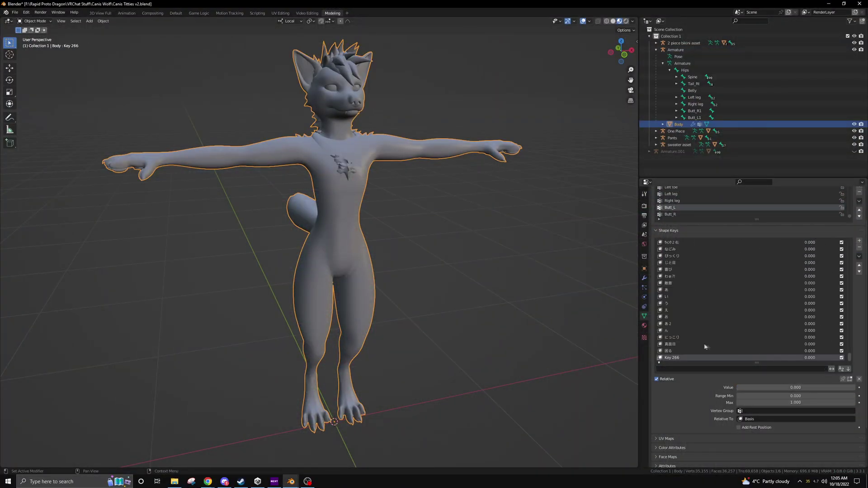
{"action": "left_click", "coordinate": [783, 358]}
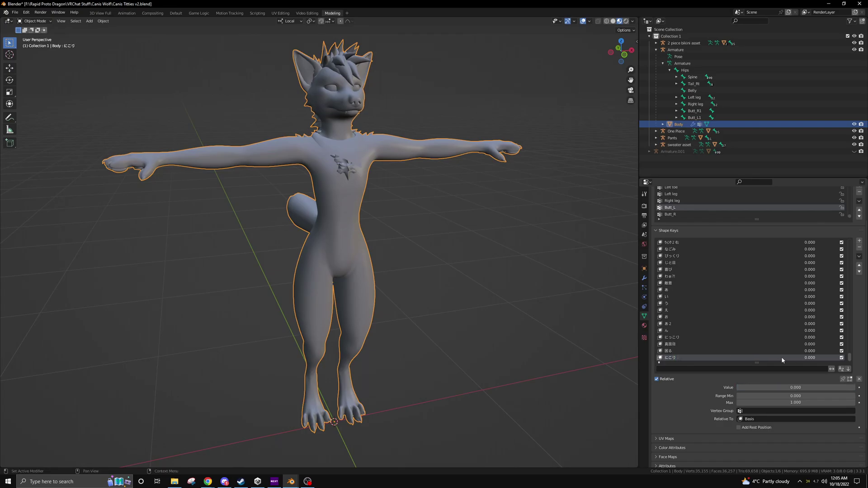
Copy the Japanese name for Get angry, 怒り, from the Chrome chart and check its reference picture
{"action": "left_click", "coordinate": [208, 482]}
{"action": "scroll", "coordinate": [344, 294], "scroll_direction": "down", "scroll_amount": 15}
{"action": "left_click_drag", "start_coordinate": [249, 294], "coordinate": [245, 294]}
{"action": "scroll", "coordinate": [341, 241], "scroll_direction": "up", "scroll_amount": 15}
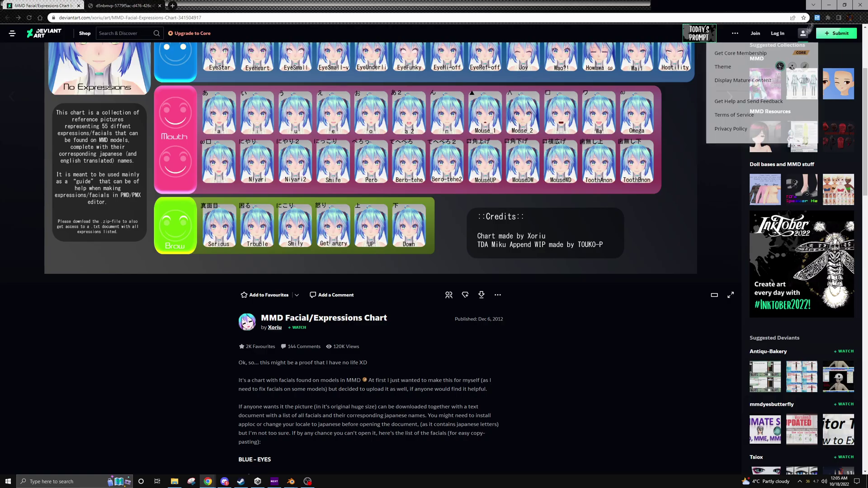
{"action": "left_click", "coordinate": [829, 5]}
Filter the shape keys by "ang", raise Brow_Angry and set Eyes_Angry_L and Eyes_Angry_R to 0.300
{"action": "left_click", "coordinate": [706, 367]}
{"action": "type", "text": "ang"}
{"action": "key", "text": "Return"}
{"action": "left_click_drag", "start_coordinate": [810, 243], "coordinate": [851, 243]}
{"action": "left_click", "coordinate": [694, 264]}
{"action": "mouse_move", "coordinate": [810, 263]}
{"action": "left_mouse_down"}
{"action": "mouse_move", "coordinate": [833, 263]}
{"action": "mouse_move", "coordinate": [805, 262]}
{"action": "mouse_move", "coordinate": [808, 271]}
{"action": "left_mouse_up"}
{"action": "type", "text": ".3"}
{"action": "key", "text": "Return"}
{"action": "scroll", "coordinate": [703, 284], "scroll_direction": "down", "scroll_amount": 1}
Filter the shape keys by "sna", set Mouth_LipSnarl to about 0.259 and adjust Nose_Snarl to a partial snarl
{"action": "left_click", "coordinate": [675, 369]}
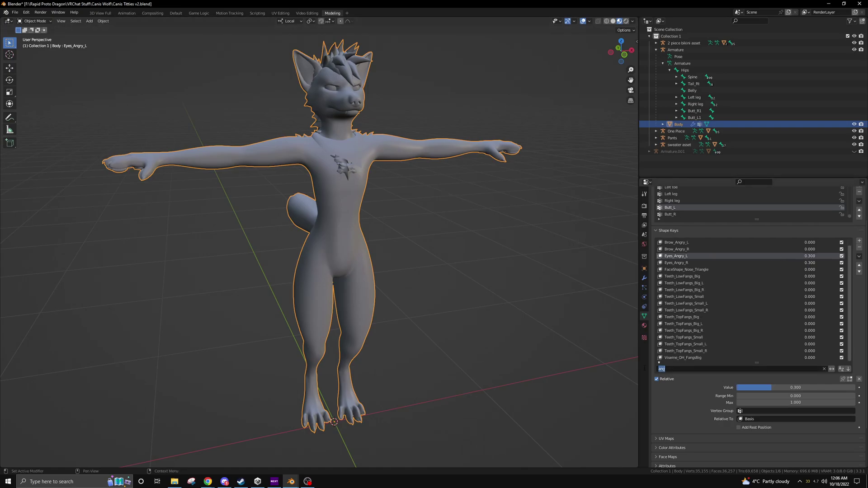
{"action": "type", "text": "sna"}
{"action": "key", "text": "Return"}
{"action": "left_click_drag", "start_coordinate": [808, 337], "coordinate": [840, 339]}
{"action": "left_click", "coordinate": [800, 244]}
{"action": "left_click_drag", "start_coordinate": [800, 245], "coordinate": [814, 245]}
{"action": "left_click", "coordinate": [820, 337]}
{"action": "left_click", "coordinate": [797, 388]}
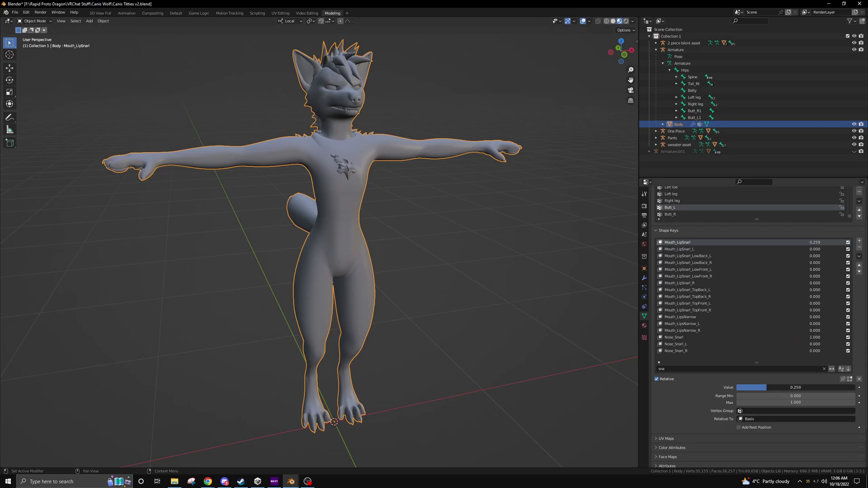
{"action": "left_click", "coordinate": [686, 339]}
{"action": "left_click_drag", "start_coordinate": [851, 388], "coordinate": [809, 388]}
Create a new shape key from the mix and reset the snarl and angry shape keys to 0.000
{"action": "left_click", "coordinate": [859, 256]}
{"action": "left_click", "coordinate": [814, 265]}
{"action": "key", "text": "BackSpace"}
{"action": "key", "text": "BackSpace"}
{"action": "left_click", "coordinate": [804, 370]}
{"action": "type", "text": "ang"}
{"action": "key", "text": "Return"}
{"action": "scroll", "coordinate": [810, 244], "scroll_direction": "down", "scroll_amount": 1}
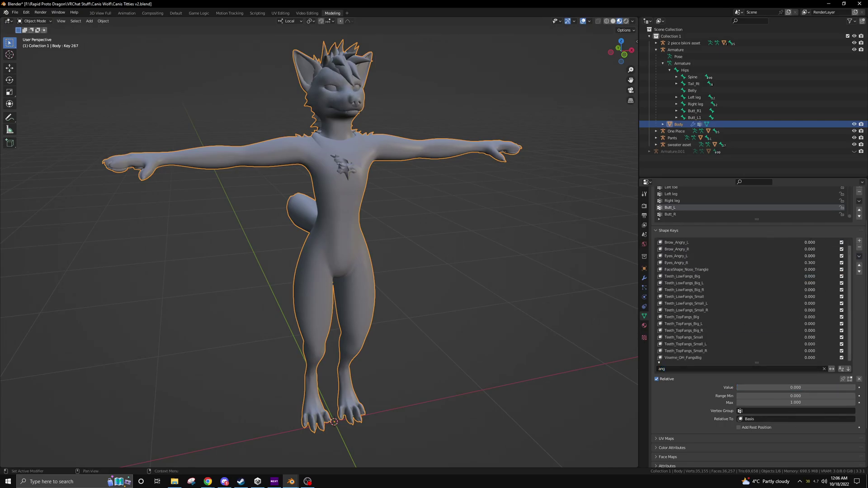
Clear the filter and name the newest shape key 怒り
{"action": "left_click", "coordinate": [824, 369]}
{"action": "double_click", "coordinate": [676, 358]}
{"action": "type", "text": "怒り"}
{"action": "key", "text": "Return"}
Check the UP brow picture in the Chrome chart and copy its Japanese name, 上
{"action": "left_click", "coordinate": [208, 481]}
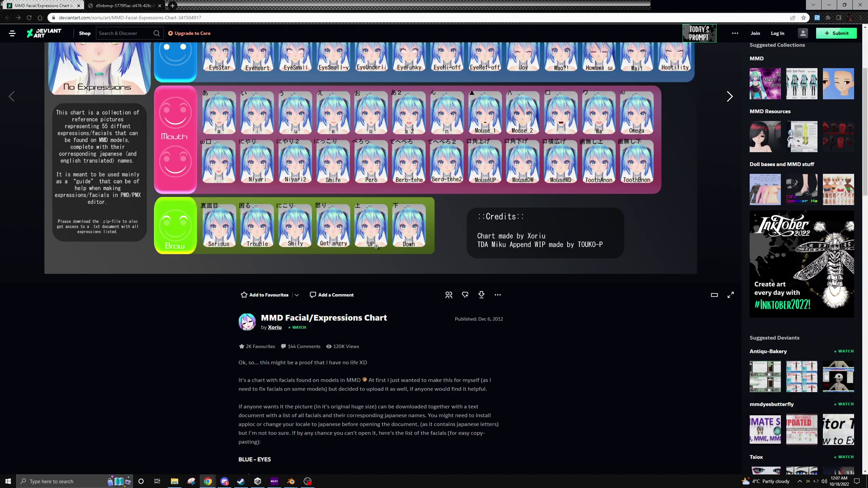
{"action": "left_click", "coordinate": [829, 5]}
{"action": "left_click", "coordinate": [207, 482]}
{"action": "scroll", "coordinate": [240, 409], "scroll_direction": "down", "scroll_amount": 13}
{"action": "key", "text": "alt+Tab"}
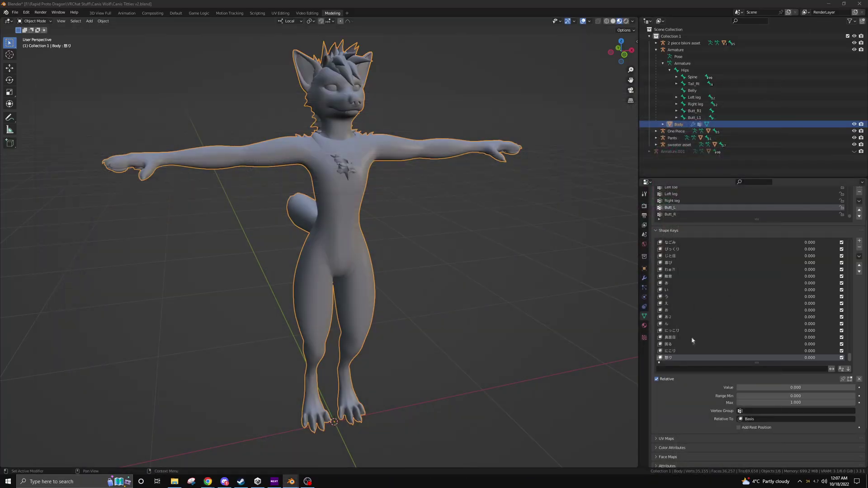
{"action": "left_click", "coordinate": [207, 481]}
{"action": "left_click", "coordinate": [829, 5]}
Filter the shape keys by "brow" and set Brow_Up to 0.500
{"action": "left_click", "coordinate": [683, 368]}
{"action": "type", "text": "brow"}
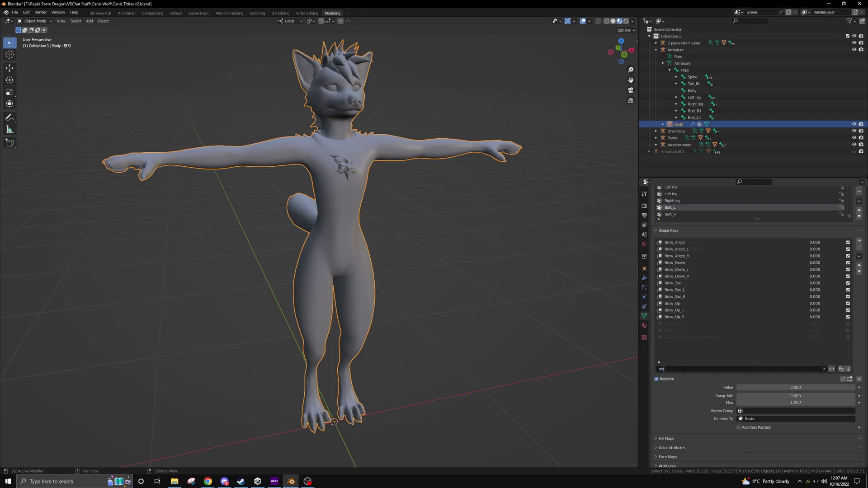
{"action": "left_click", "coordinate": [676, 304]}
{"action": "left_click_drag", "start_coordinate": [814, 304], "coordinate": [791, 303]}
{"action": "left_click", "coordinate": [791, 304]}
{"action": "type", "text": ".5"}
{"action": "key", "text": "Return"}
Filter the shape keys by "eye" and set Eyes_LidTop_Open_L and Eyes_LidTop_Open_R to 0.300
{"action": "left_click", "coordinate": [676, 369]}
{"action": "type", "text": "eye"}
{"action": "scroll", "coordinate": [708, 339], "scroll_direction": "down", "scroll_amount": 5}
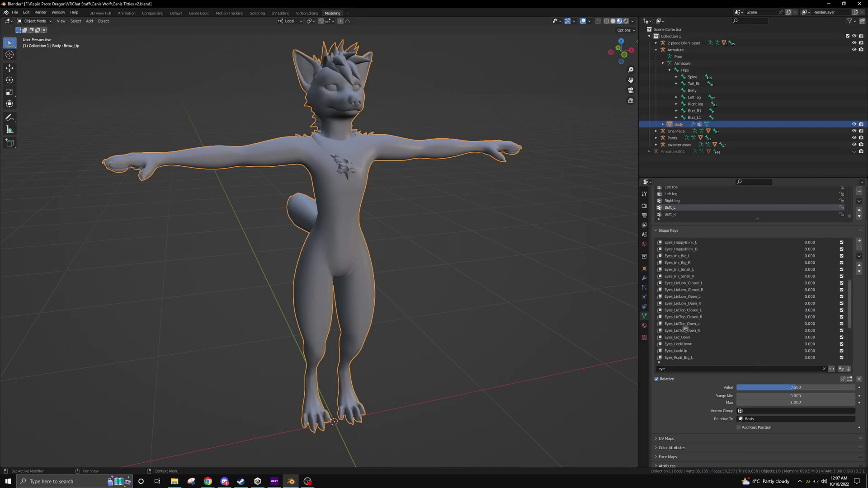
{"action": "left_click", "coordinate": [810, 324]}
{"action": "left_click_drag", "start_coordinate": [777, 387], "coordinate": [814, 387]}
{"action": "left_click", "coordinate": [813, 324]}
{"action": "type", "text": "."}
{"action": "key", "text": "Return"}
{"action": "left_click", "coordinate": [814, 324]}
{"action": "type", "text": ".3"}
{"action": "key", "text": "Return"}
{"action": "left_click", "coordinate": [813, 330]}
{"action": "type", "text": ".3"}
{"action": "key", "text": "Return"}
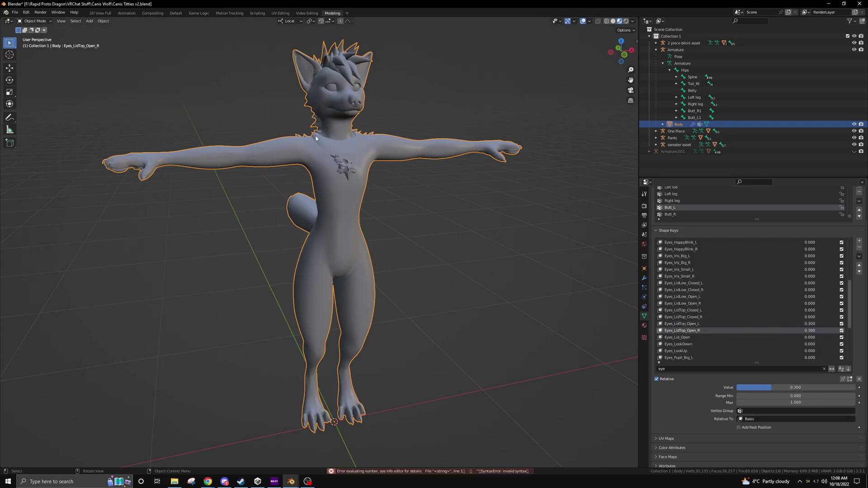
Undo the last change, create a new shape key from the mix named 上 and clear the filter
{"action": "key", "text": "ctrl+z"}
{"action": "left_click", "coordinate": [859, 256]}
{"action": "left_click", "coordinate": [805, 267]}
{"action": "left_click", "coordinate": [824, 369]}
Copy the Japanese name for Down, 下, from the Chrome chart and reset the brow and eyelid keys used for 上 to 0.000
{"action": "key", "text": "alt+Tab"}
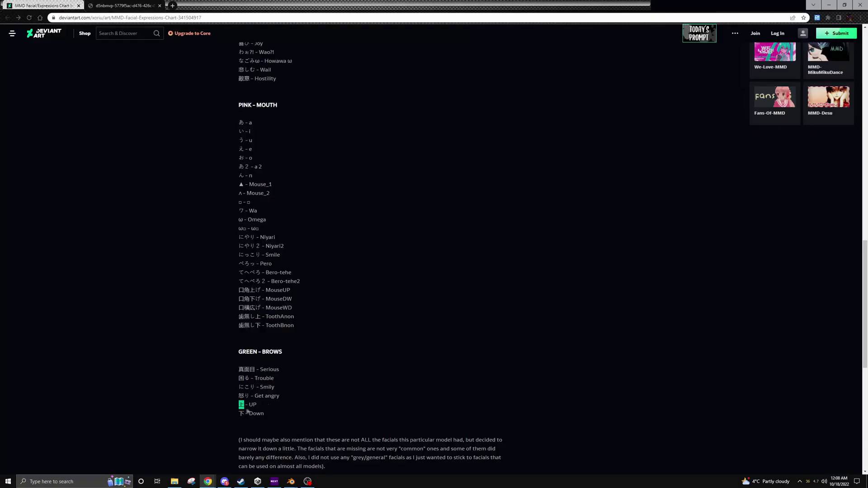
{"action": "key", "text": "alt+Tab"}
{"action": "left_click_drag", "start_coordinate": [849, 356], "coordinate": [844, 265]}
{"action": "scroll", "coordinate": [844, 264], "scroll_direction": "down", "scroll_amount": 10}
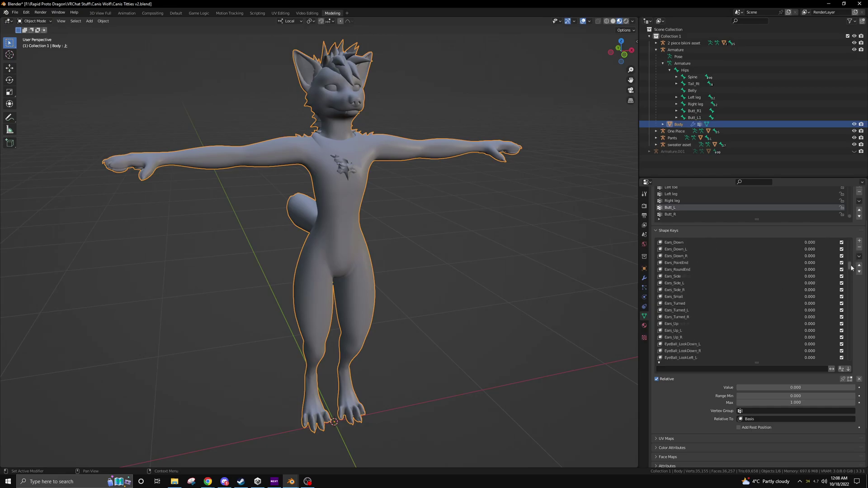
{"action": "scroll", "coordinate": [844, 283], "scroll_direction": "down", "scroll_amount": 15}
Filter the shape keys by "brow", raise Brow_Down and create a new shape key from the mix named 下, with the filter cleared
{"action": "middle_click_drag", "start_coordinate": [367, 144], "coordinate": [377, 141]}
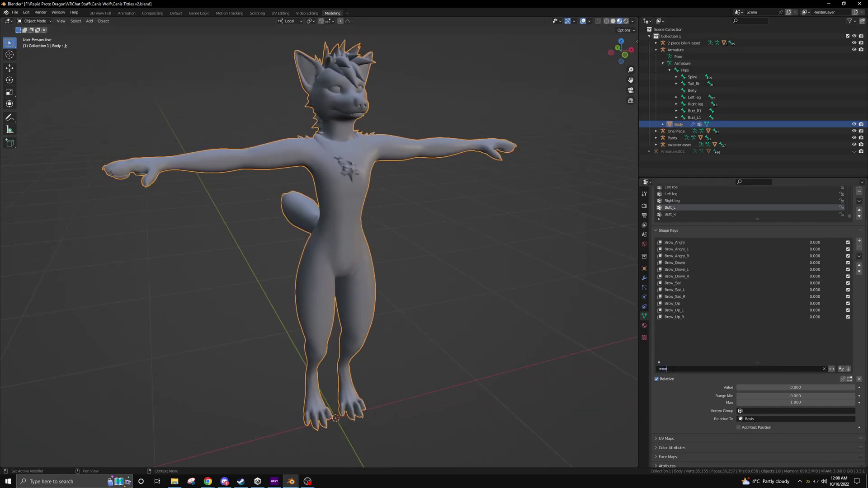
{"action": "mouse_move", "coordinate": [813, 264]}
{"action": "left_mouse_down"}
{"action": "mouse_move", "coordinate": [845, 265]}
{"action": "mouse_move", "coordinate": [800, 265]}
{"action": "left_mouse_up"}
{"action": "left_click", "coordinate": [859, 257]}
{"action": "left_click", "coordinate": [802, 266]}
{"action": "left_click", "coordinate": [825, 369]}
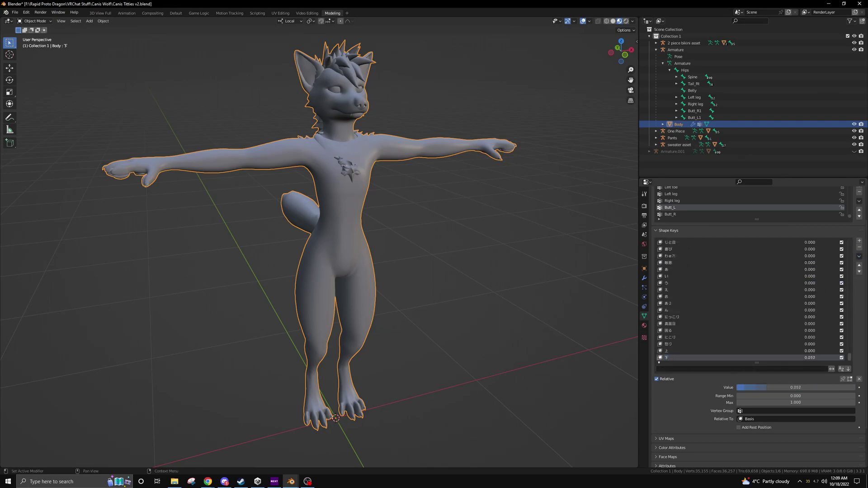
Test the 上 and 下 shape keys with their values, deselect the body and inspect the wolf from several angles
{"action": "left_click_drag", "start_coordinate": [811, 351], "coordinate": [790, 351]}
{"action": "left_click", "coordinate": [366, 233]}
{"action": "mouse_move", "coordinate": [325, 222]}
{"action": "middle_mouse_down"}
{"action": "mouse_move", "coordinate": [454, 226]}
{"action": "mouse_move", "coordinate": [316, 227]}
{"action": "mouse_move", "coordinate": [327, 225]}
{"action": "middle_mouse_up"}
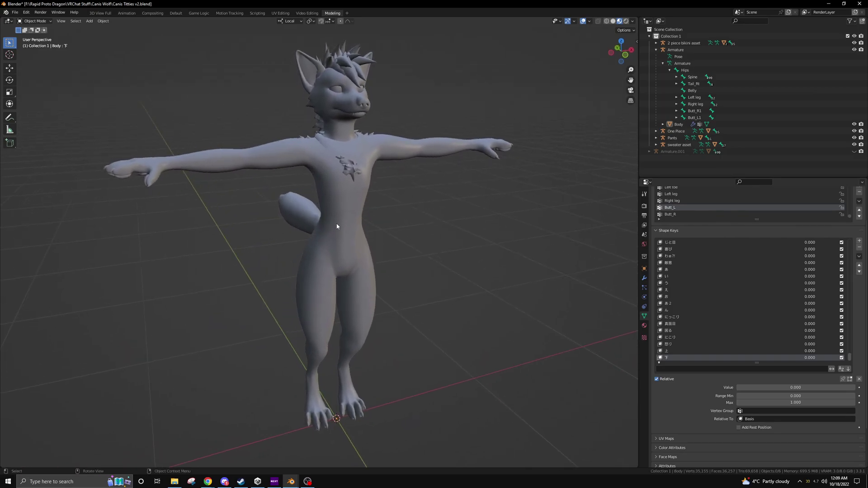
{"action": "middle_click_drag", "start_coordinate": [321, 213], "coordinate": [361, 202]}
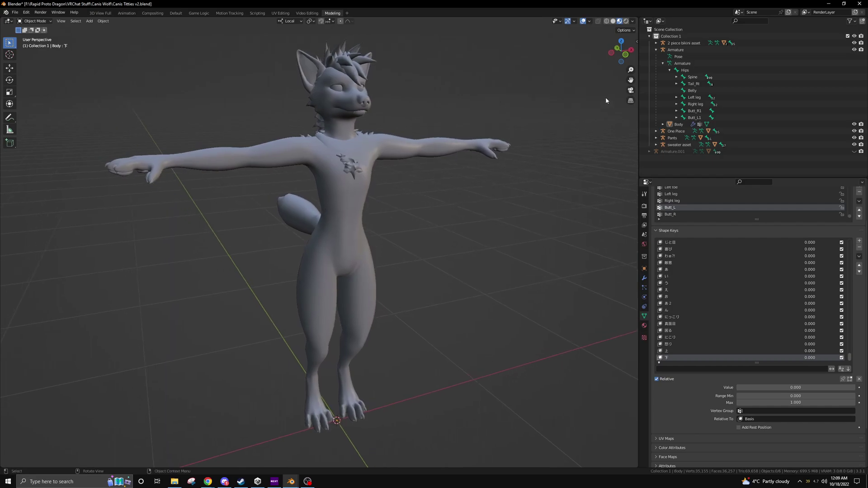
{"action": "left_click_drag", "start_coordinate": [630, 79], "coordinate": [634, 90]}
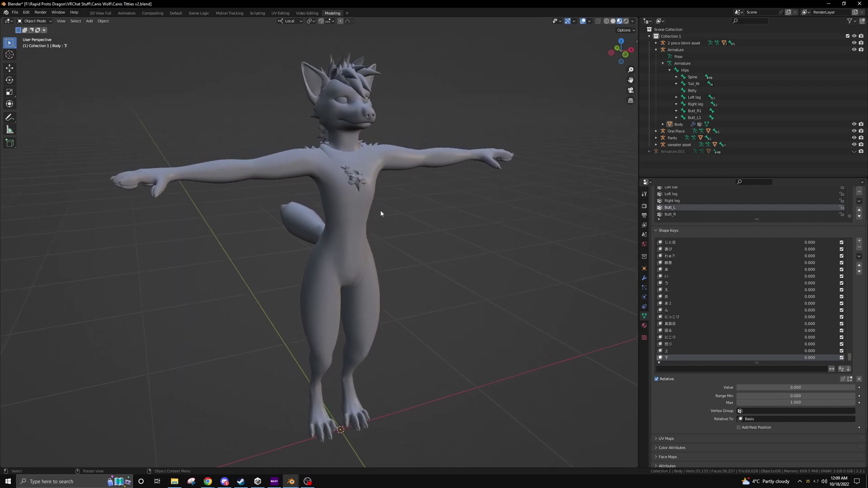
{"action": "mouse_move", "coordinate": [346, 169]}
{"action": "middle_mouse_down"}
{"action": "mouse_move", "coordinate": [356, 179]}
{"action": "mouse_move", "coordinate": [350, 173]}
{"action": "middle_mouse_up"}
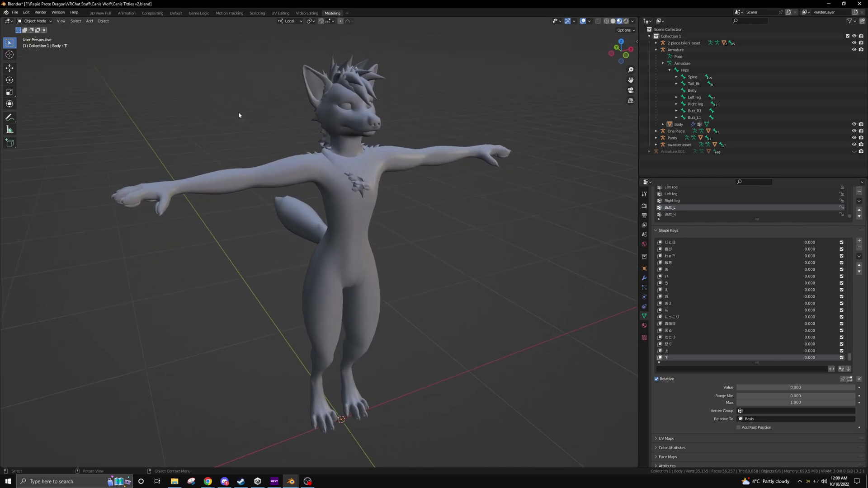
{"action": "left_click", "coordinate": [15, 12]}
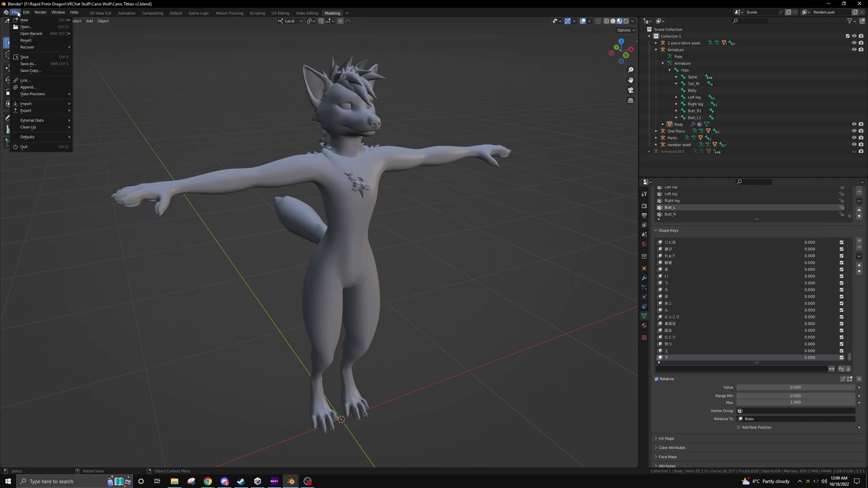
{"action": "mouse_move", "coordinate": [53, 111]}
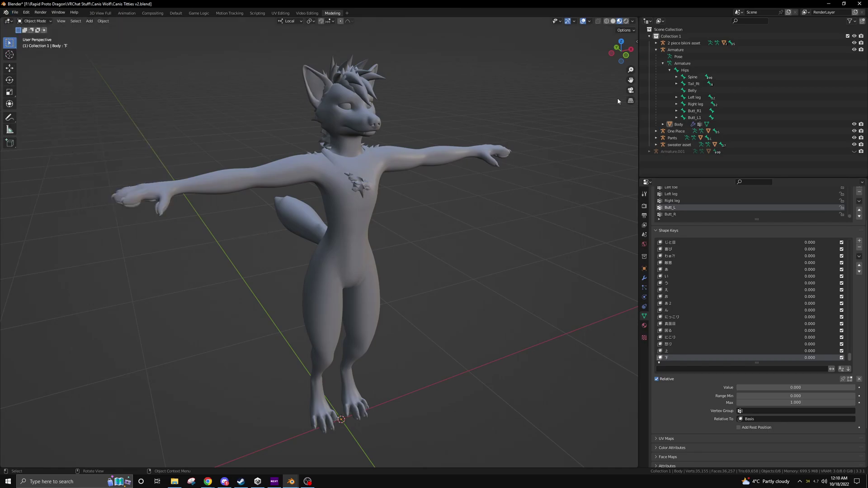
Select the Armature together with its Body mesh and start a Better FBX Exporter export
{"action": "left_click", "coordinate": [676, 50]}
{"action": "left_click", "coordinate": [678, 124], "text": "shift"}
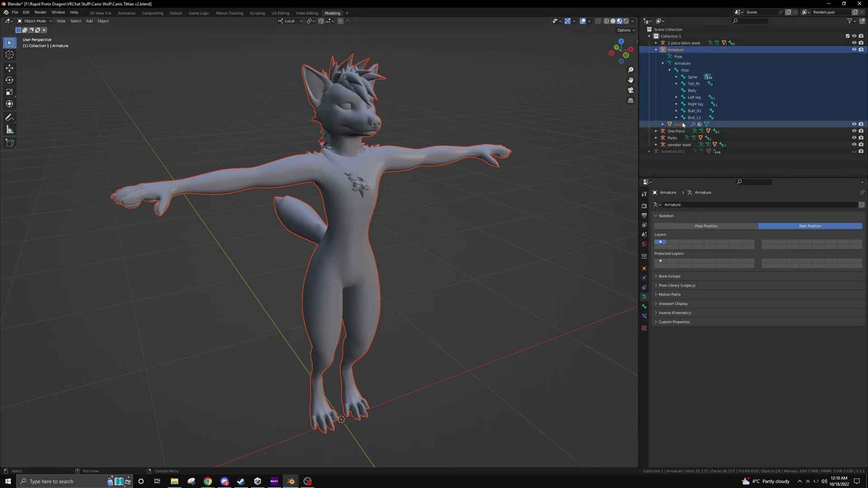
{"action": "left_click", "coordinate": [16, 13]}
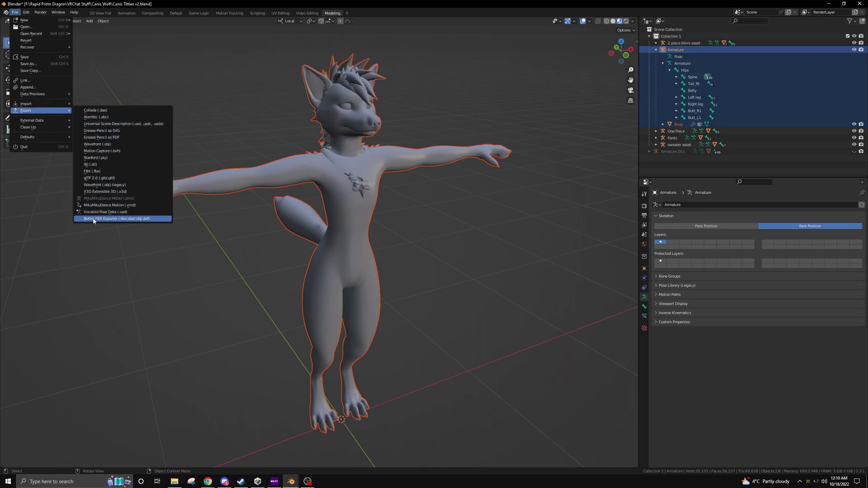
{"action": "left_click", "coordinate": [94, 219]}
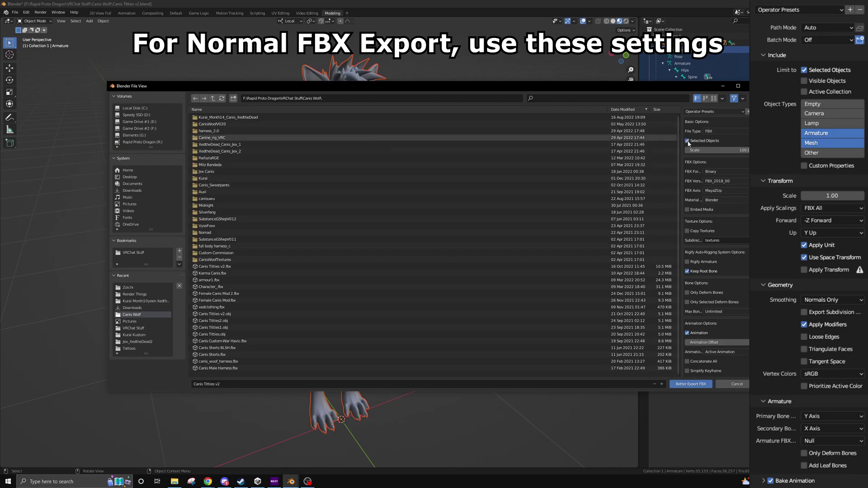
Turn off Ignore Armature Node in the exporter's game engine options
{"action": "scroll", "coordinate": [713, 195], "scroll_direction": "down", "scroll_amount": 6}
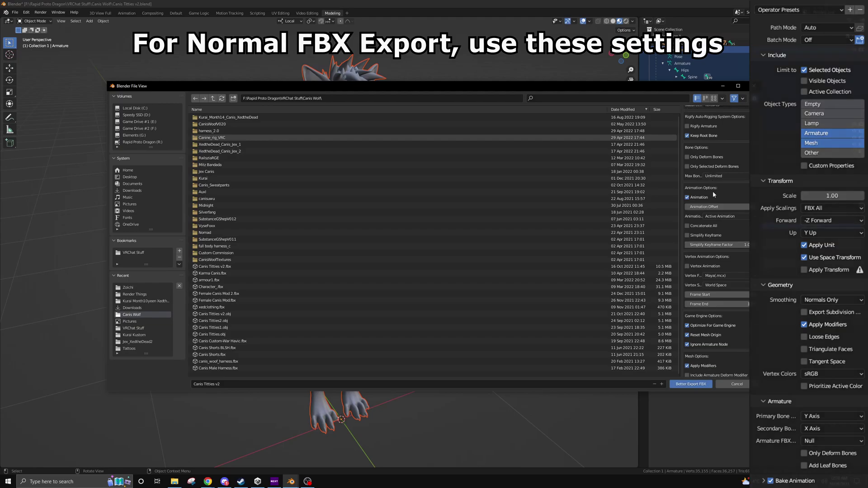
{"action": "scroll", "coordinate": [709, 244], "scroll_direction": "down", "scroll_amount": 2}
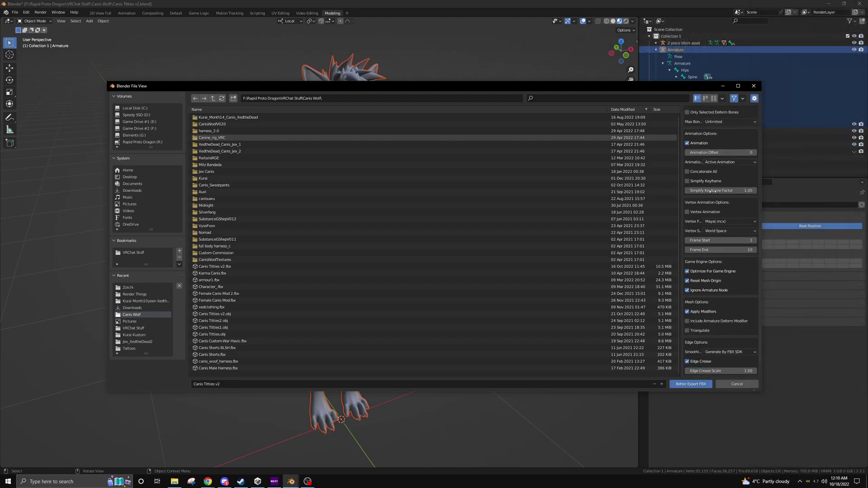
{"action": "left_click", "coordinate": [700, 292]}
Name the export file Canis Female MMD and export it as FBX into the Canis Wolf folder
{"action": "left_click", "coordinate": [230, 383]}
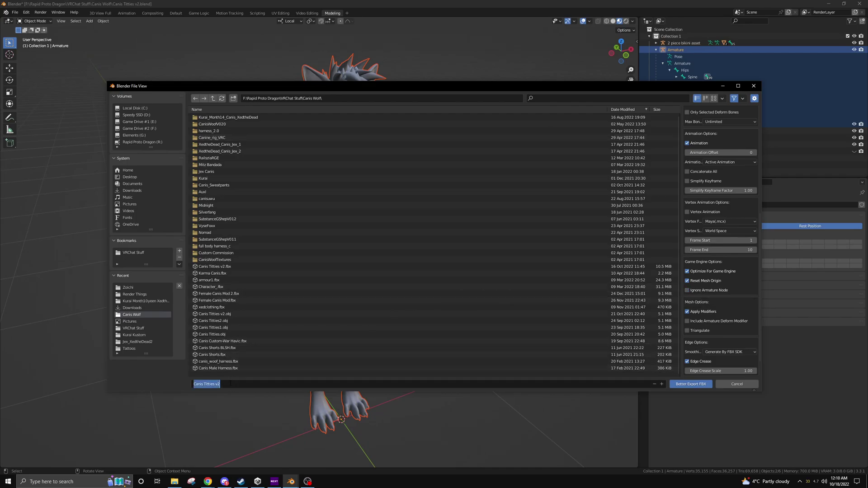
{"action": "type", "text": "Car"}
{"action": "type", "text": "is Female"}
{"action": "type", "text": " MMD"}
{"action": "key", "text": "Return"}
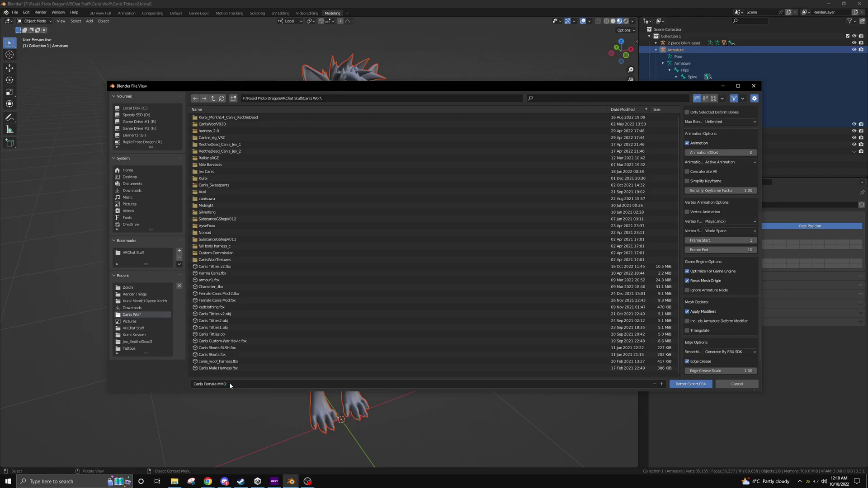
{"action": "key", "text": "Return"}
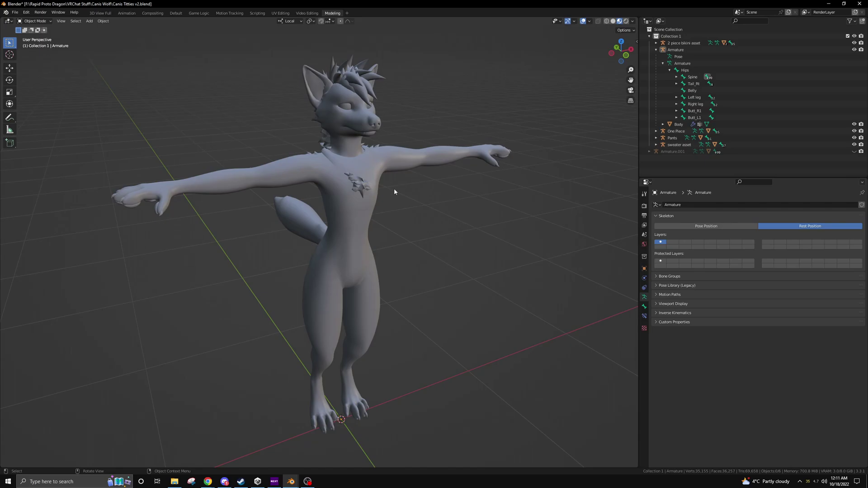
Review the MMD Facial/Expressions Chart in Chrome, then return to the wolf model in Blender
{"action": "mouse_move", "coordinate": [207, 481]}
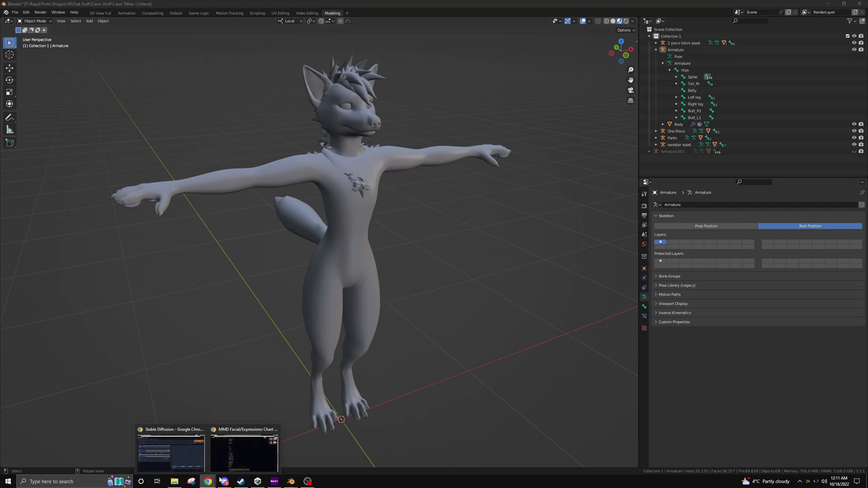
{"action": "left_click", "coordinate": [241, 450]}
{"action": "scroll", "coordinate": [297, 333], "scroll_direction": "up", "scroll_amount": 15}
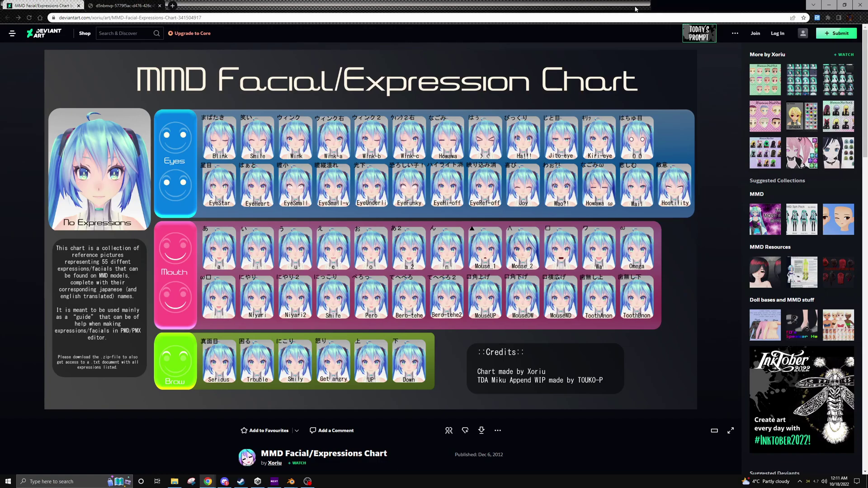
{"action": "left_click", "coordinate": [829, 5]}
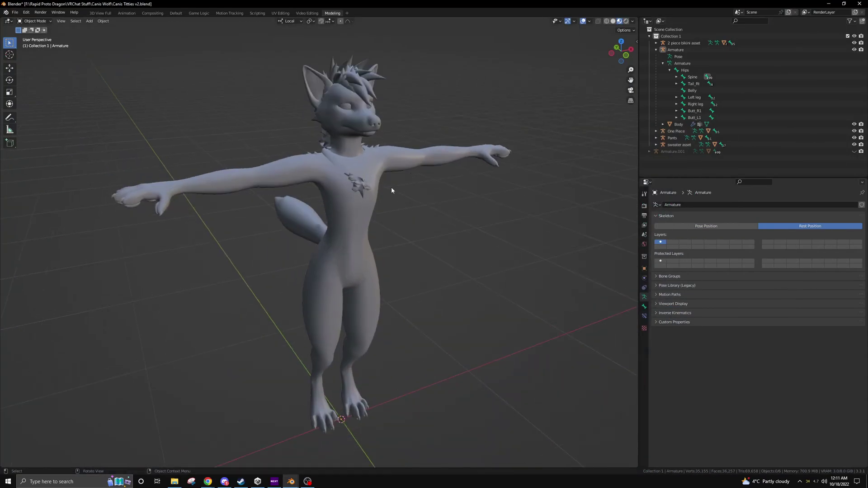